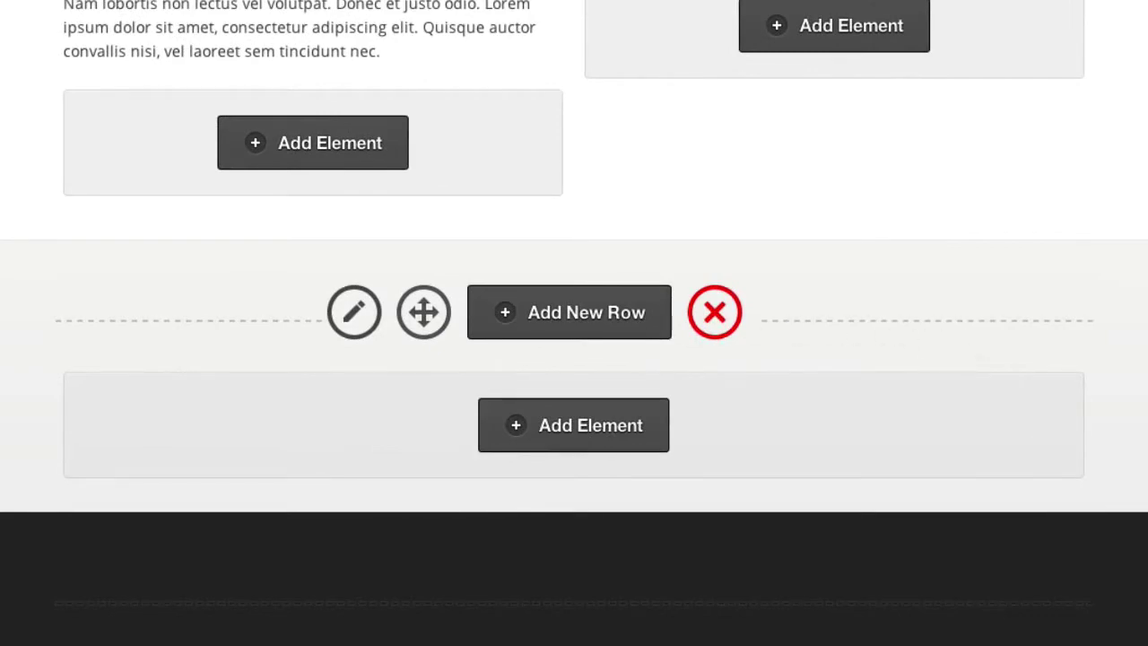
Step: Add a new element to the bottom section and search the element list for 'button'
{"action": "scroll", "coordinate": [574, 323], "scroll_direction": "up", "scroll_amount": 15}
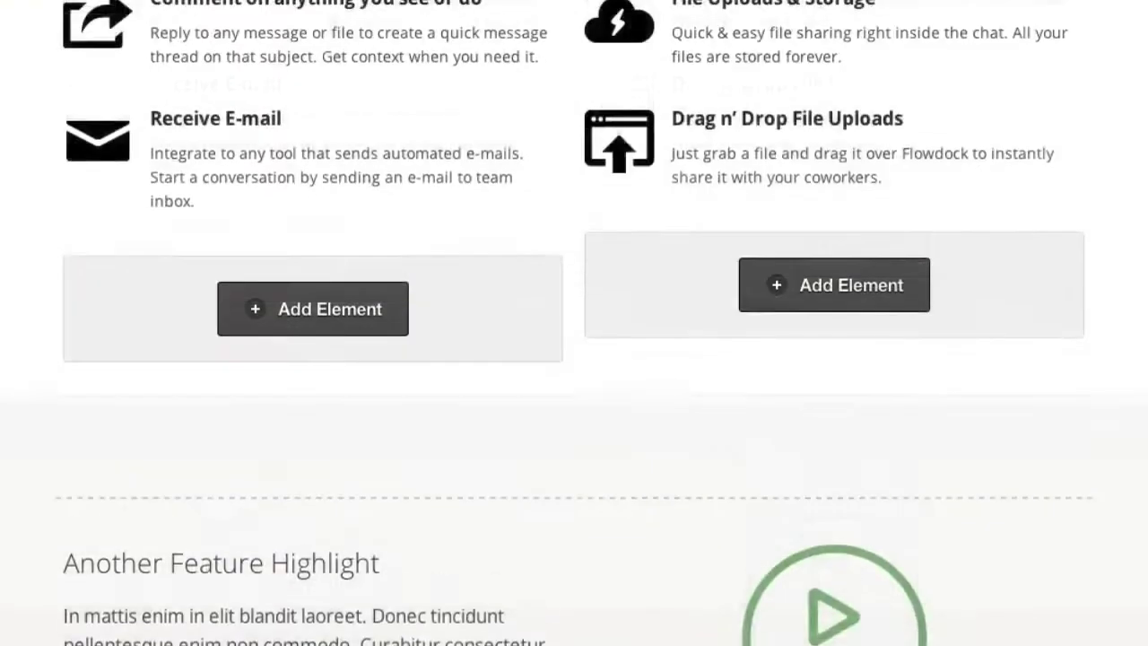
{"action": "scroll", "coordinate": [575, 323], "scroll_direction": "down", "scroll_amount": 12}
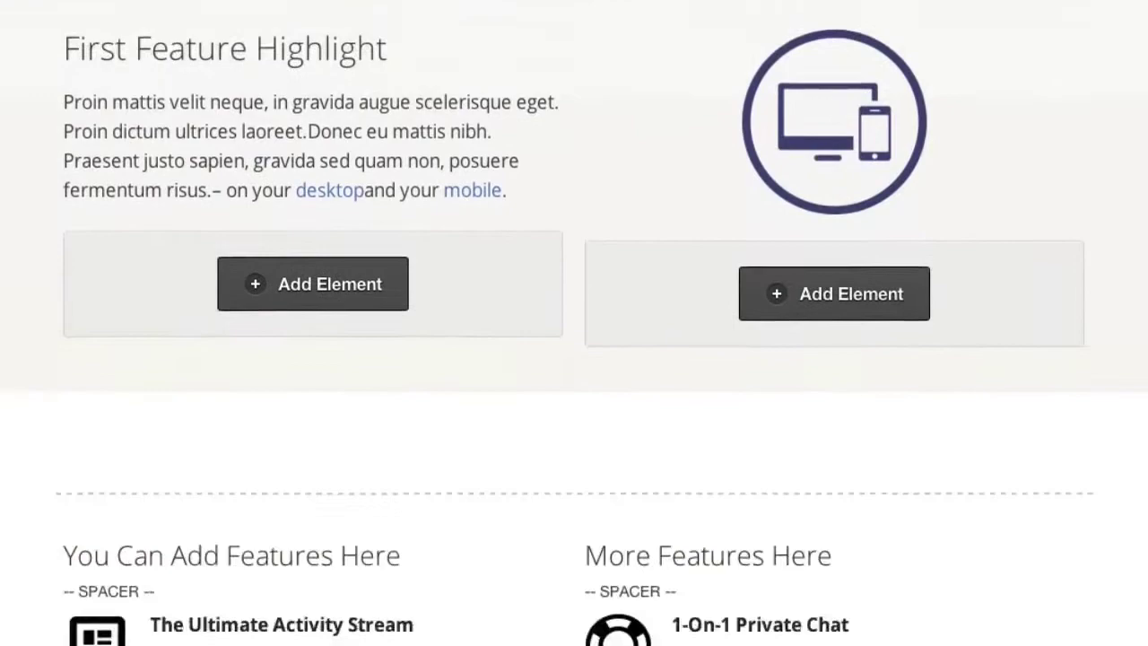
{"action": "scroll", "coordinate": [987, 422], "scroll_direction": "down", "scroll_amount": 15}
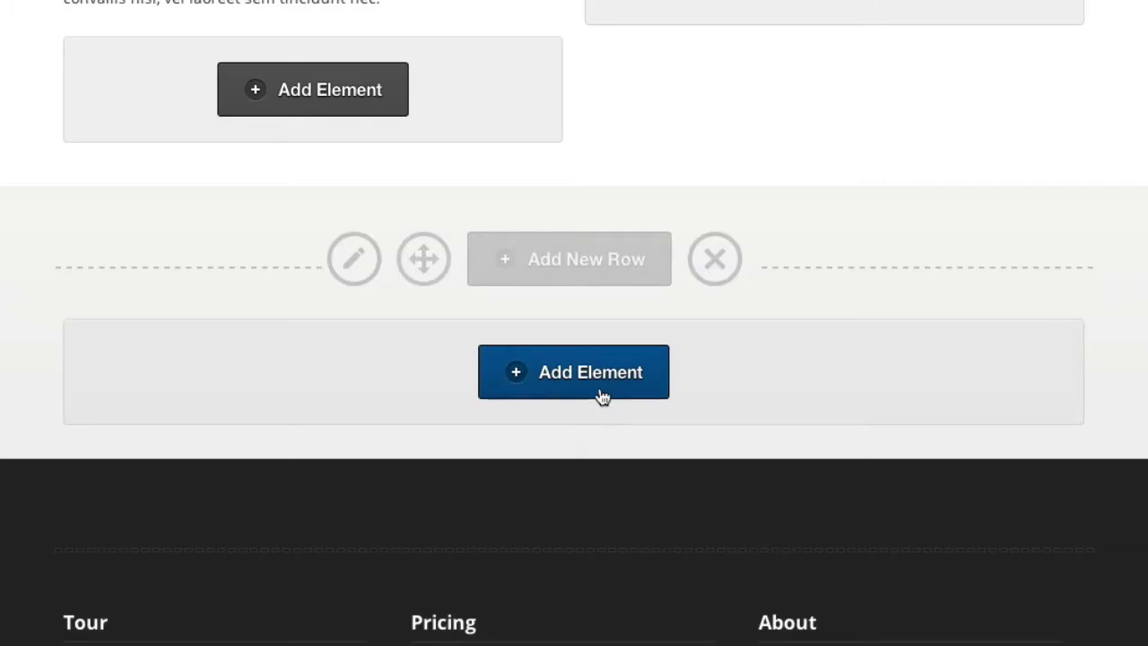
{"action": "left_click", "coordinate": [591, 386]}
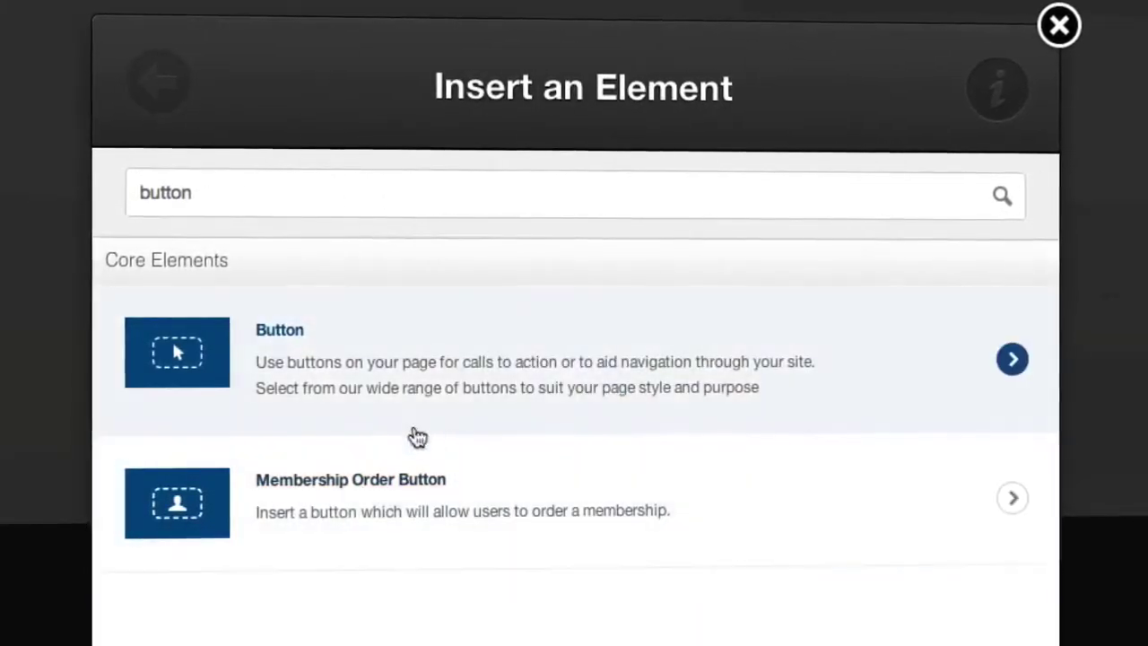
{"action": "left_click_drag", "start_coordinate": [236, 189], "coordinate": [115, 188]}
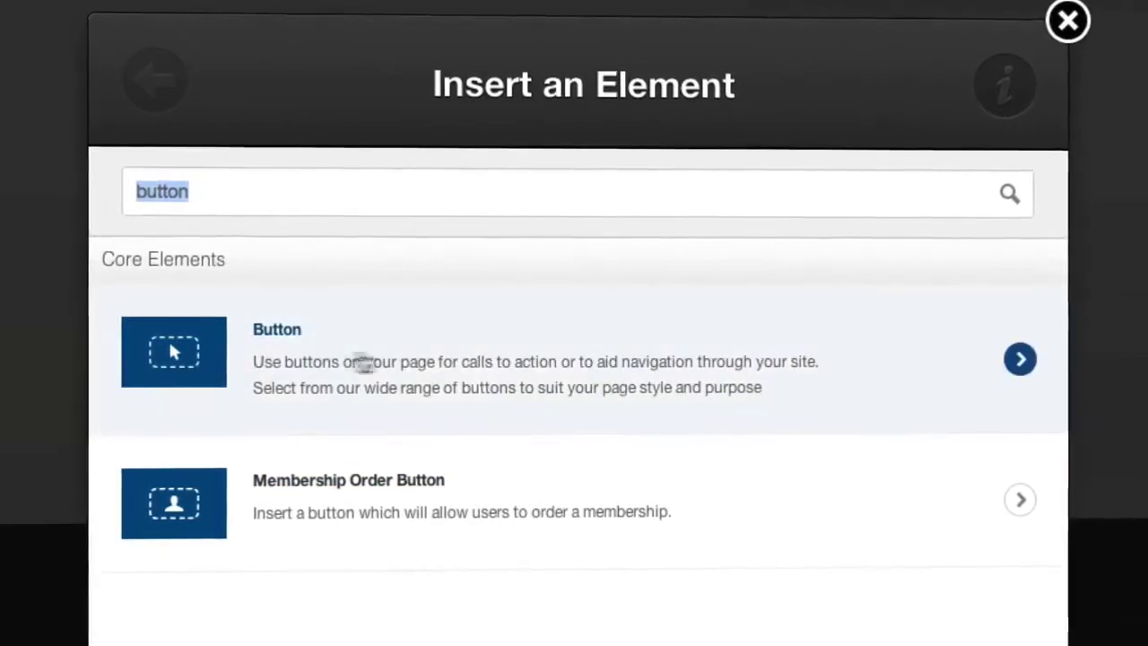
Step: Choose the Button element, then the Button Designer style to reach Step 3 – Button
{"action": "left_click", "coordinate": [581, 365]}
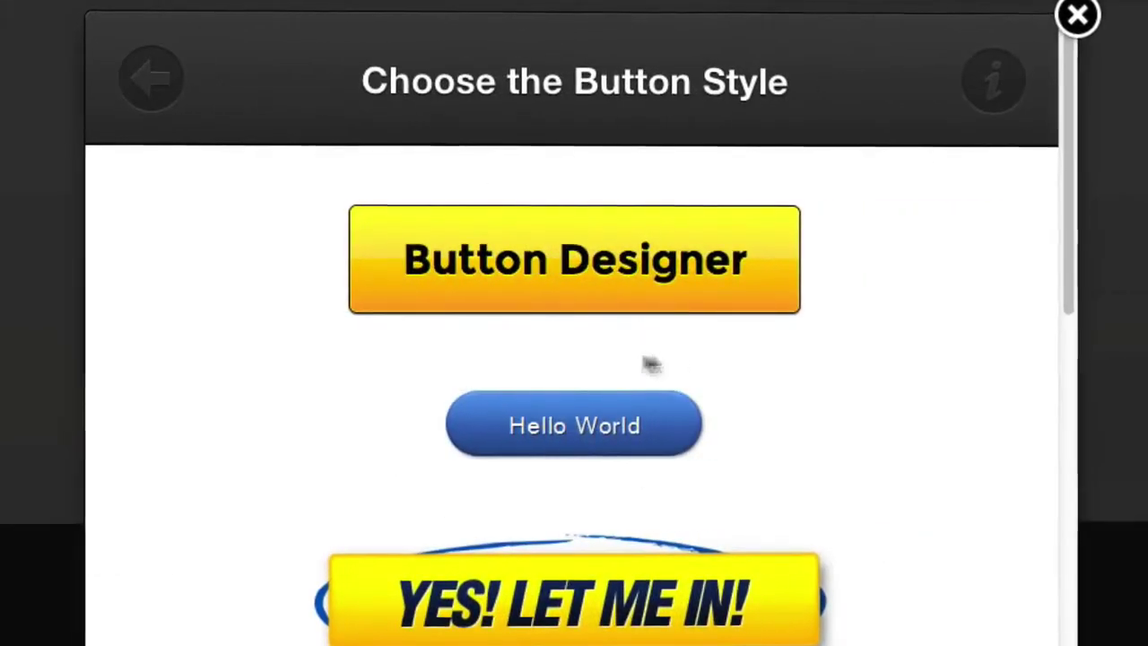
{"action": "scroll", "coordinate": [1070, 83], "scroll_direction": "down", "scroll_amount": 5}
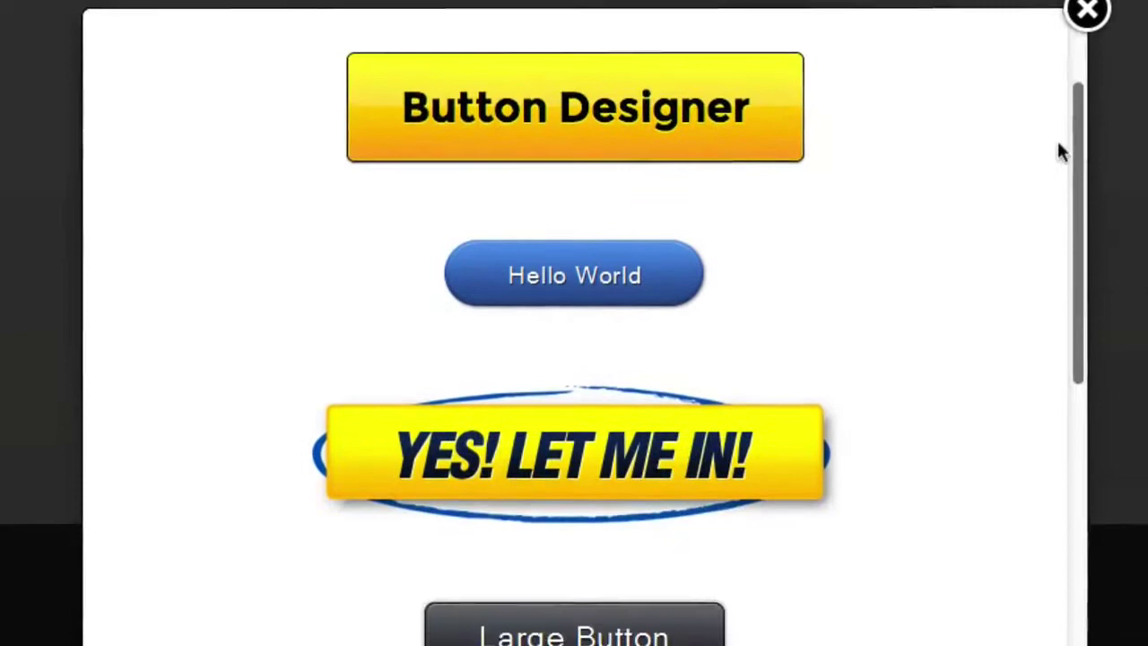
{"action": "scroll", "coordinate": [1036, 288], "scroll_direction": "up", "scroll_amount": 6}
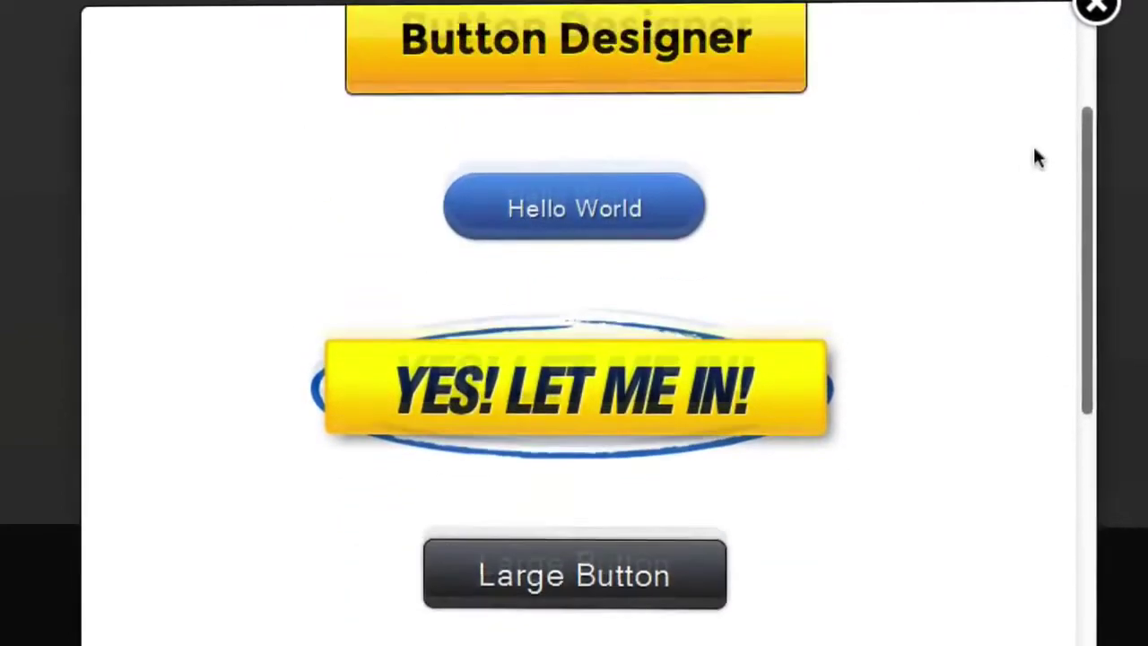
{"action": "left_click", "coordinate": [687, 275]}
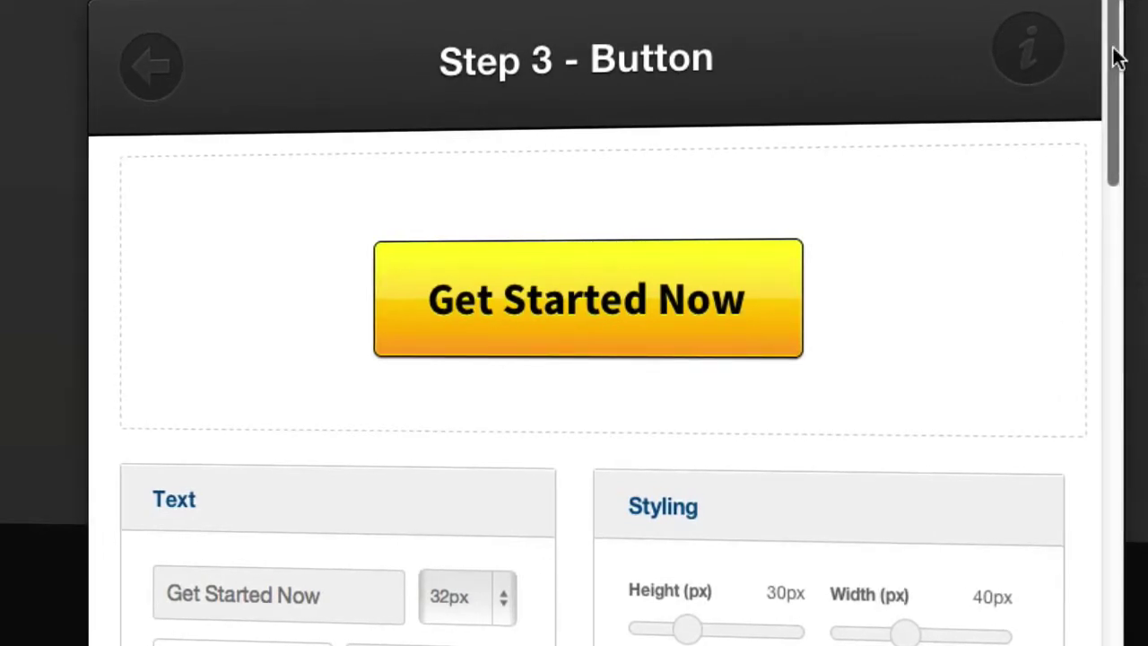
Step: Change the button label from 'Get Started Now' to 'Add to Cart'
{"action": "scroll", "coordinate": [1117, 58], "scroll_direction": "down", "scroll_amount": 4}
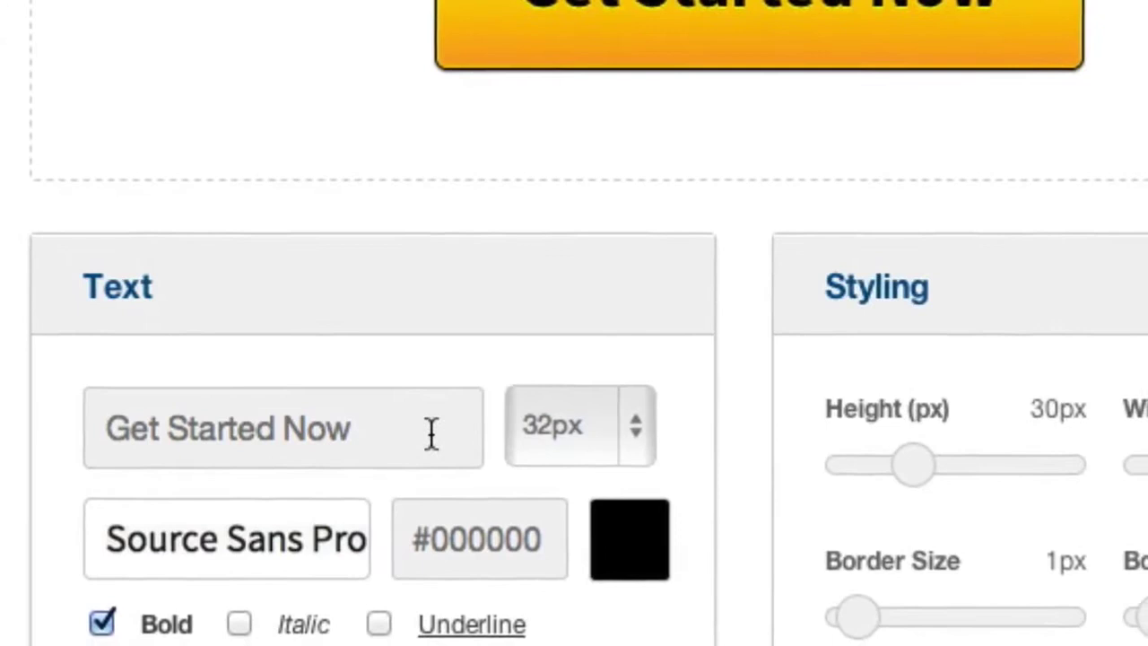
{"action": "left_click_drag", "start_coordinate": [432, 433], "coordinate": [90, 434]}
{"action": "type", "text": "ad"}
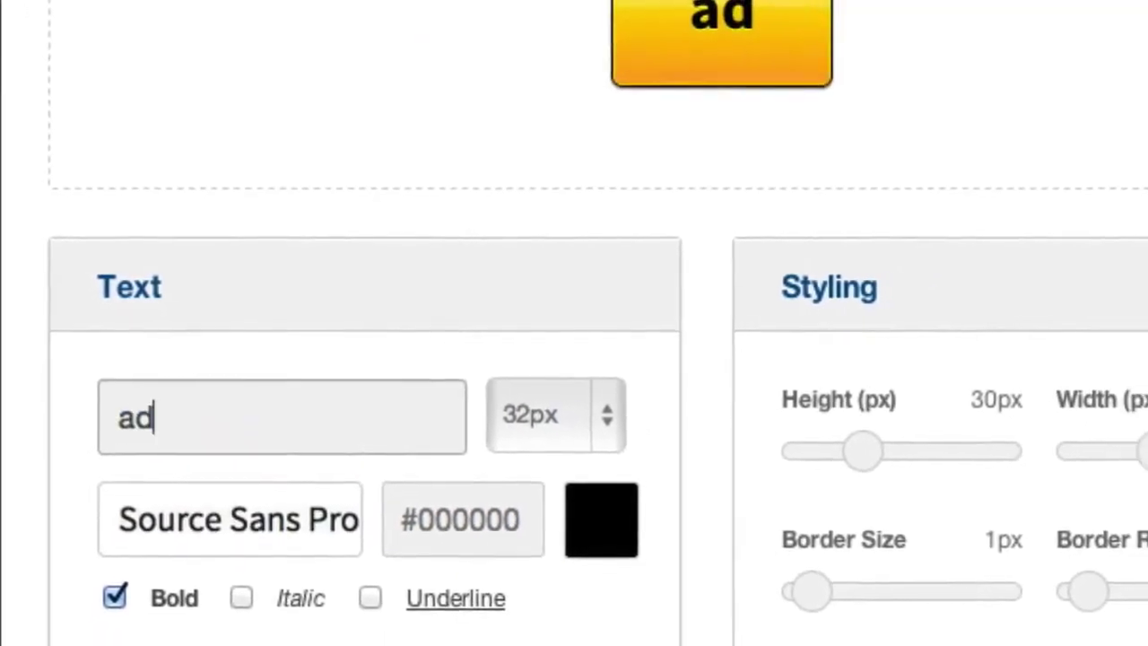
{"action": "key", "text": "BackSpace"}
{"action": "key", "text": "BackSpace"}
{"action": "type", "text": "Add to Ca"}
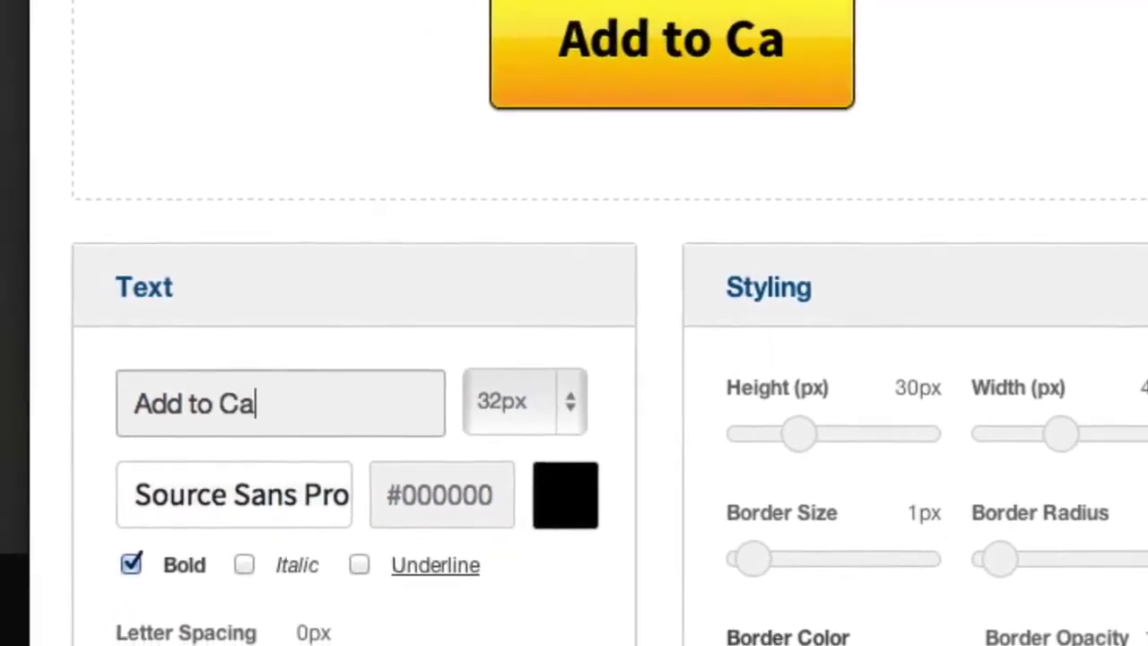
{"action": "type", "text": "rt"}
Step: Set the text colour to #0d0d0d, the font size to 26px and the button height to 18px
{"action": "left_click", "coordinate": [400, 496]}
{"action": "left_click", "coordinate": [778, 642]}
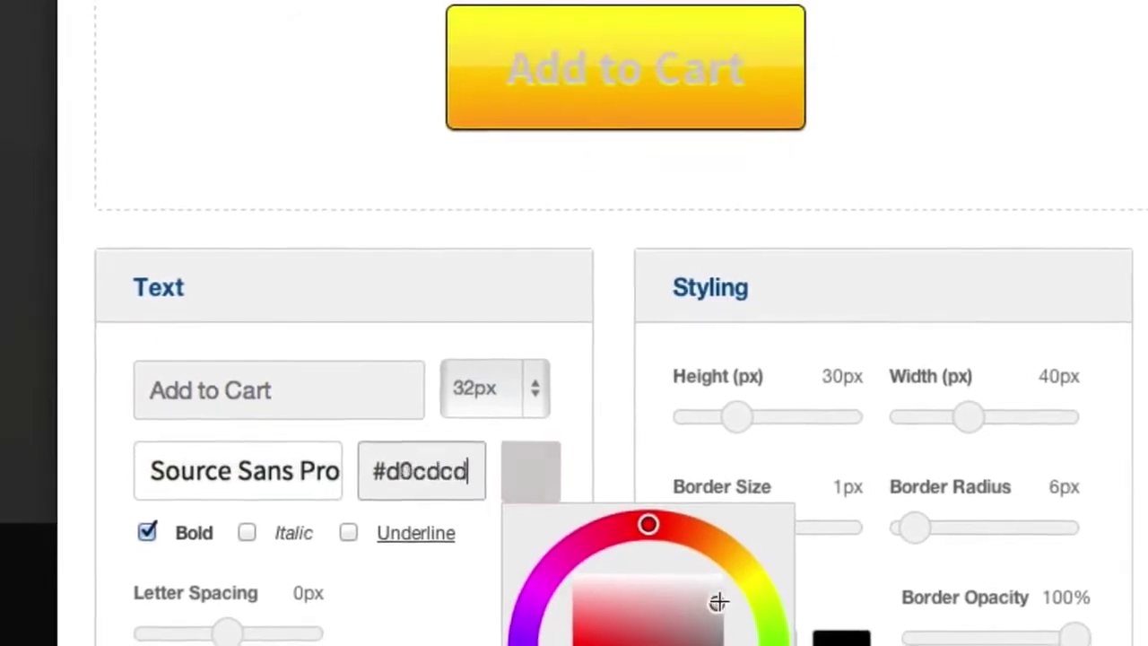
{"action": "left_click_drag", "start_coordinate": [719, 601], "coordinate": [681, 645]}
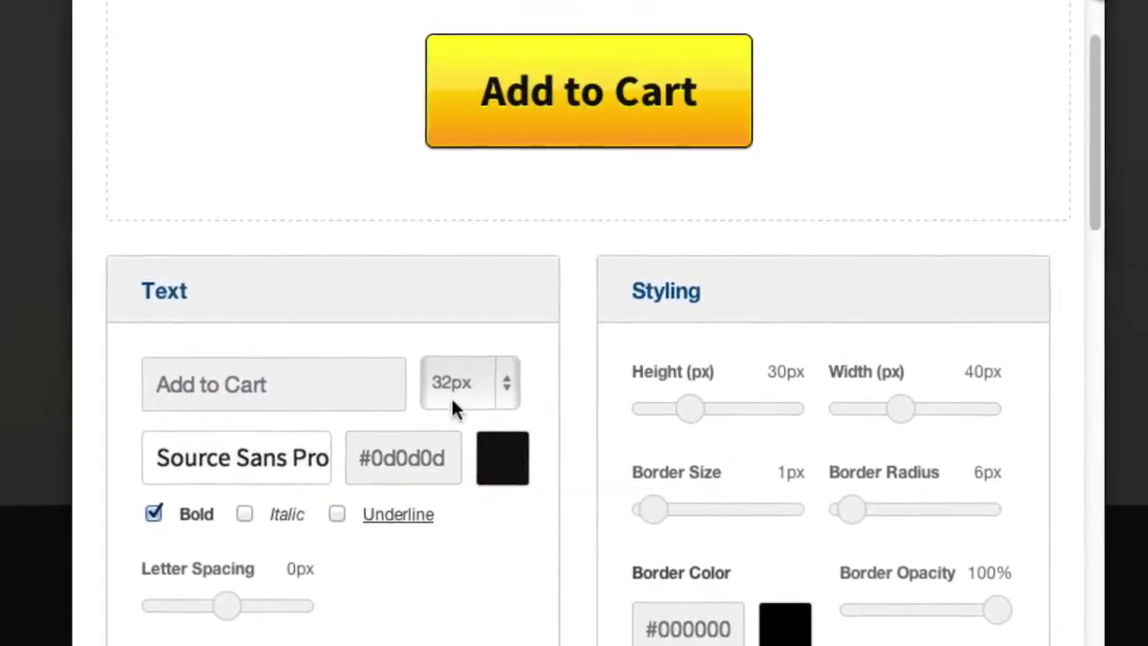
{"action": "left_click", "coordinate": [498, 385]}
{"action": "left_click", "coordinate": [505, 238]}
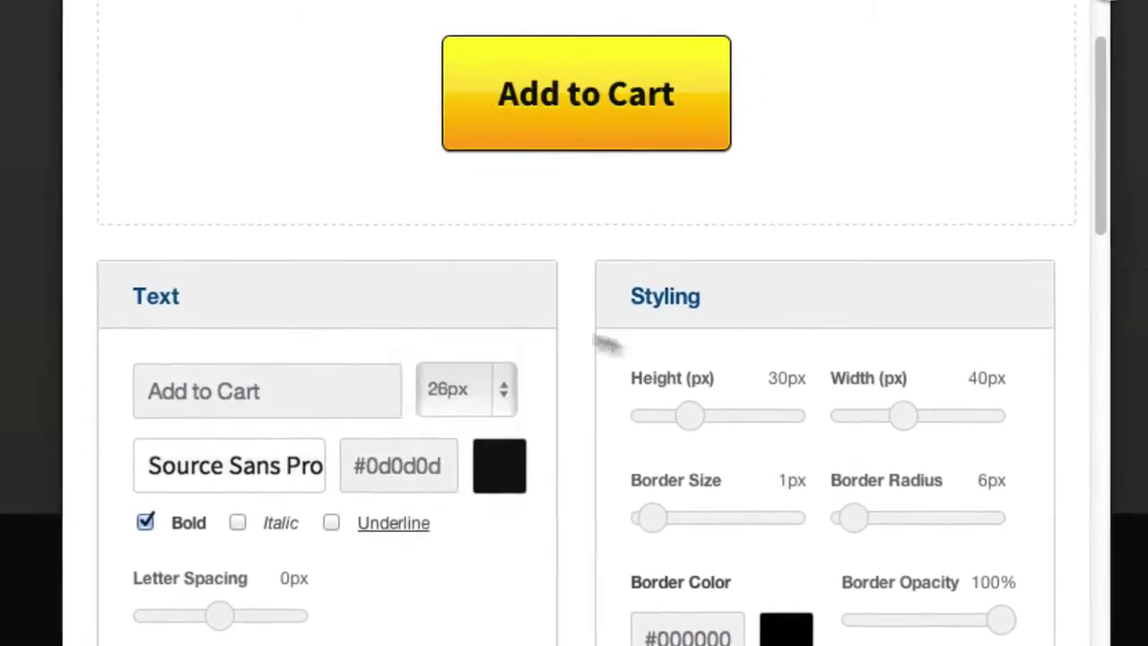
{"action": "left_click_drag", "start_coordinate": [707, 433], "coordinate": [679, 433]}
Step: Drag the Width slider to 100% so the Add to Cart button spans the preview
{"action": "left_click_drag", "start_coordinate": [889, 441], "coordinate": [1065, 441]}
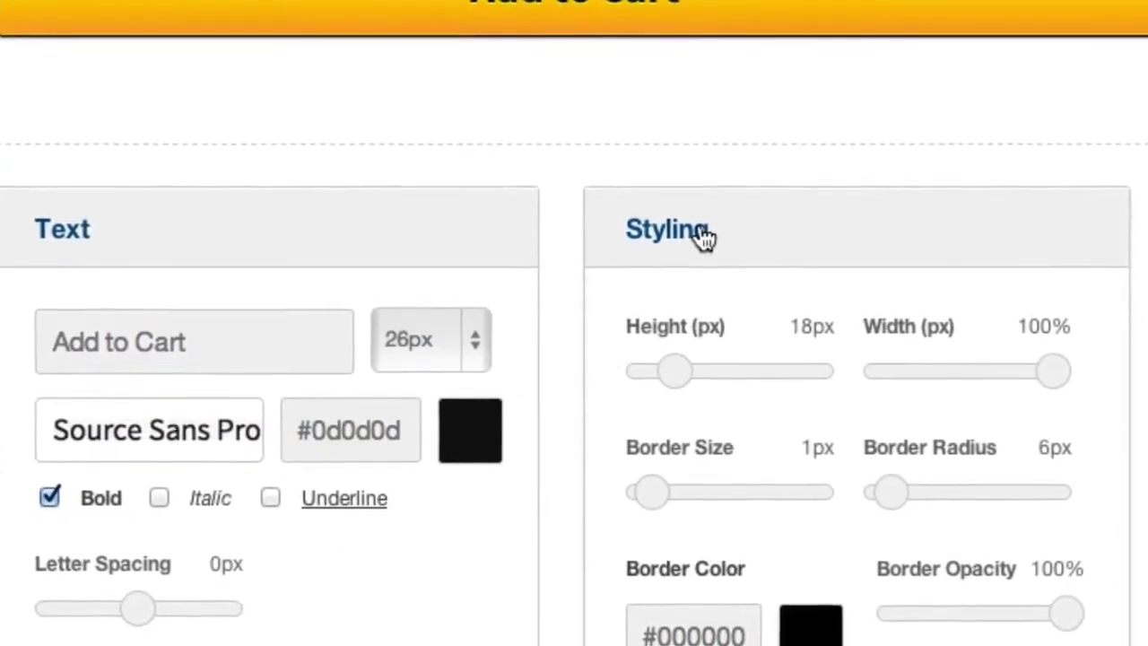
{"action": "left_click", "coordinate": [698, 339]}
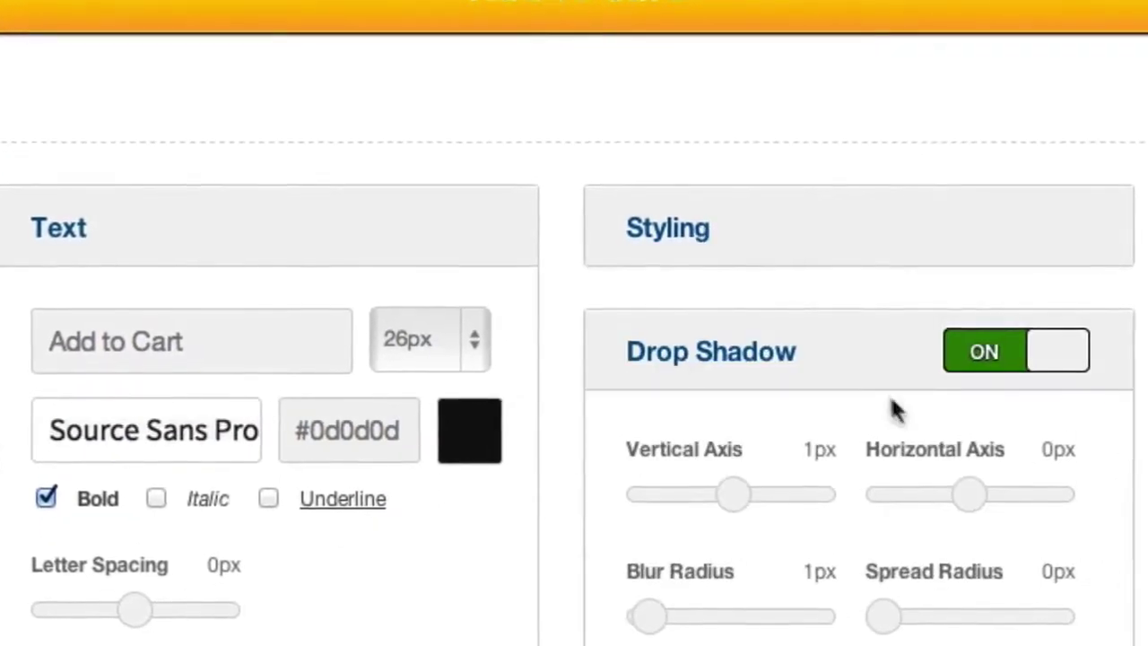
{"action": "left_click", "coordinate": [1014, 314]}
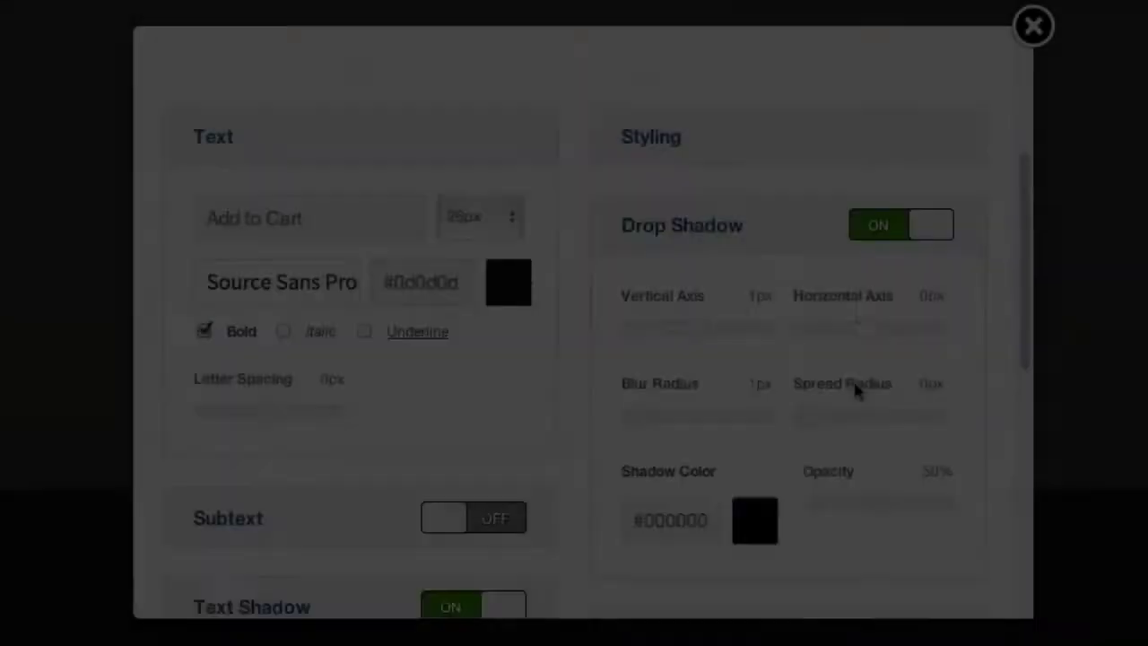
{"action": "scroll", "coordinate": [699, 167], "scroll_direction": "down", "scroll_amount": 1}
{"action": "left_click", "coordinate": [704, 160]}
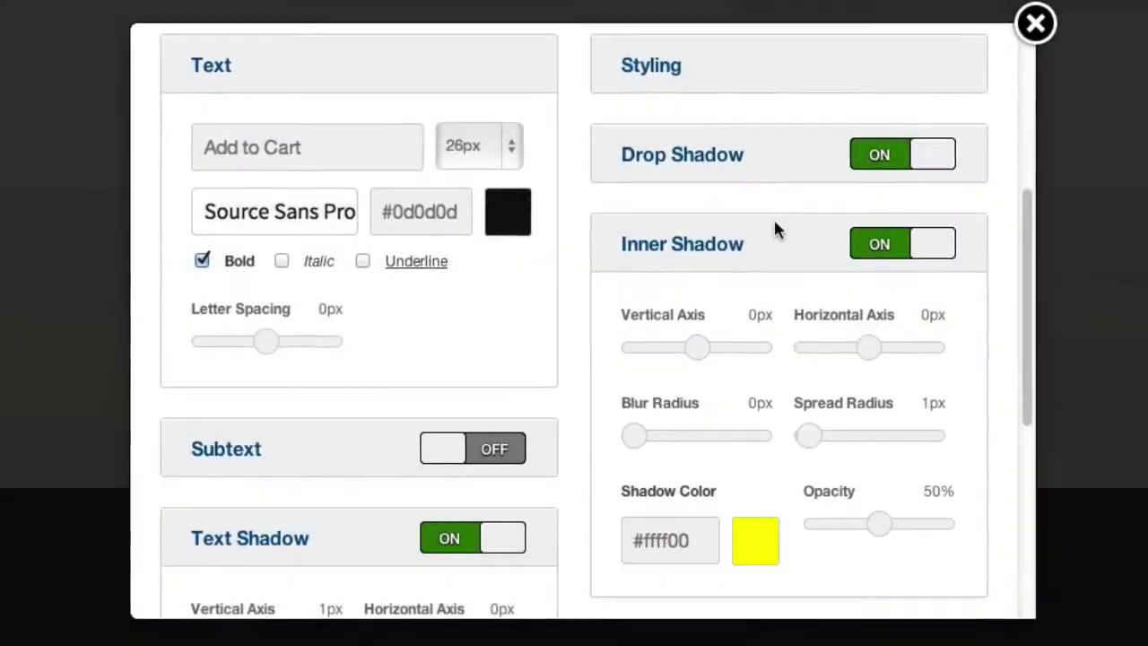
{"action": "scroll", "coordinate": [761, 397], "scroll_direction": "up", "scroll_amount": 2}
{"action": "scroll", "coordinate": [762, 394], "scroll_direction": "up", "scroll_amount": 1}
{"action": "scroll", "coordinate": [764, 392], "scroll_direction": "down", "scroll_amount": 3}
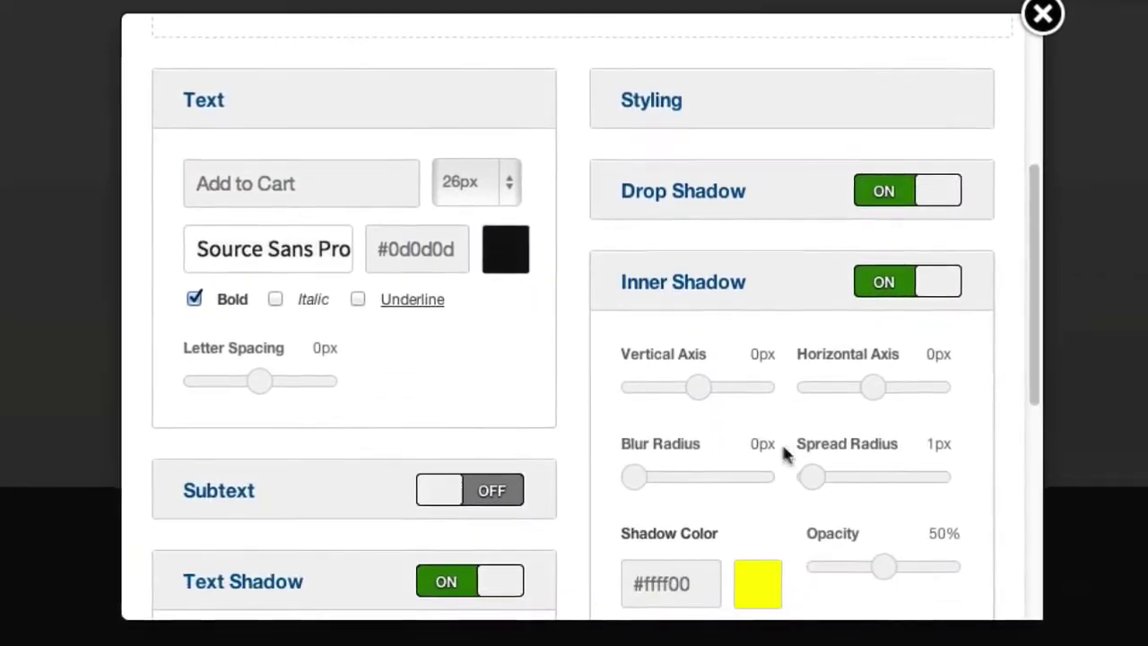
{"action": "scroll", "coordinate": [783, 439], "scroll_direction": "up", "scroll_amount": 3}
{"action": "left_click", "coordinate": [889, 401]}
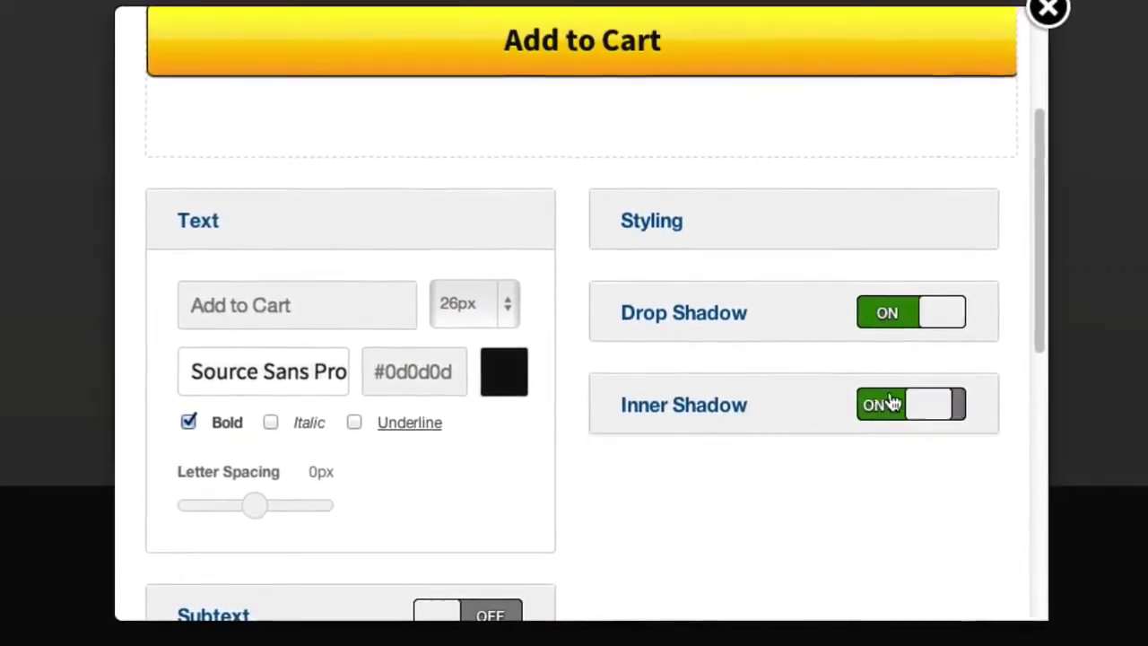
{"action": "left_click", "coordinate": [915, 405]}
{"action": "scroll", "coordinate": [741, 415], "scroll_direction": "down", "scroll_amount": 2}
{"action": "scroll", "coordinate": [713, 313], "scroll_direction": "up", "scroll_amount": 2}
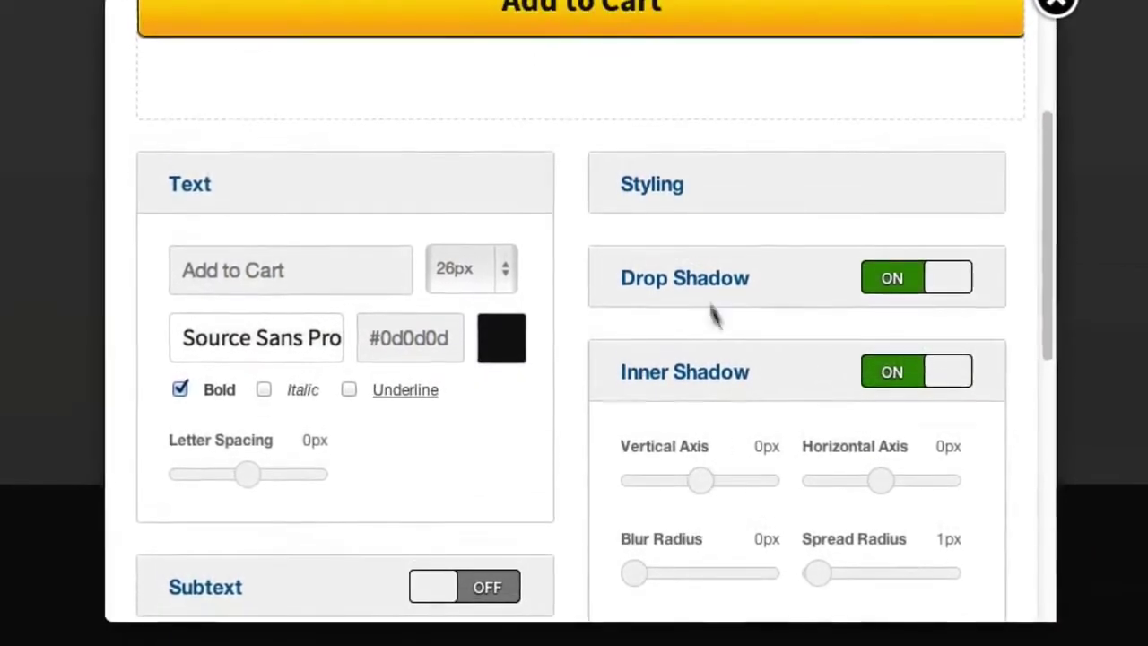
Step: Give the button background #ff5c00 with a #eb7c00 second colour and switch Shine off
{"action": "left_click", "coordinate": [668, 190]}
{"action": "left_click", "coordinate": [709, 596]}
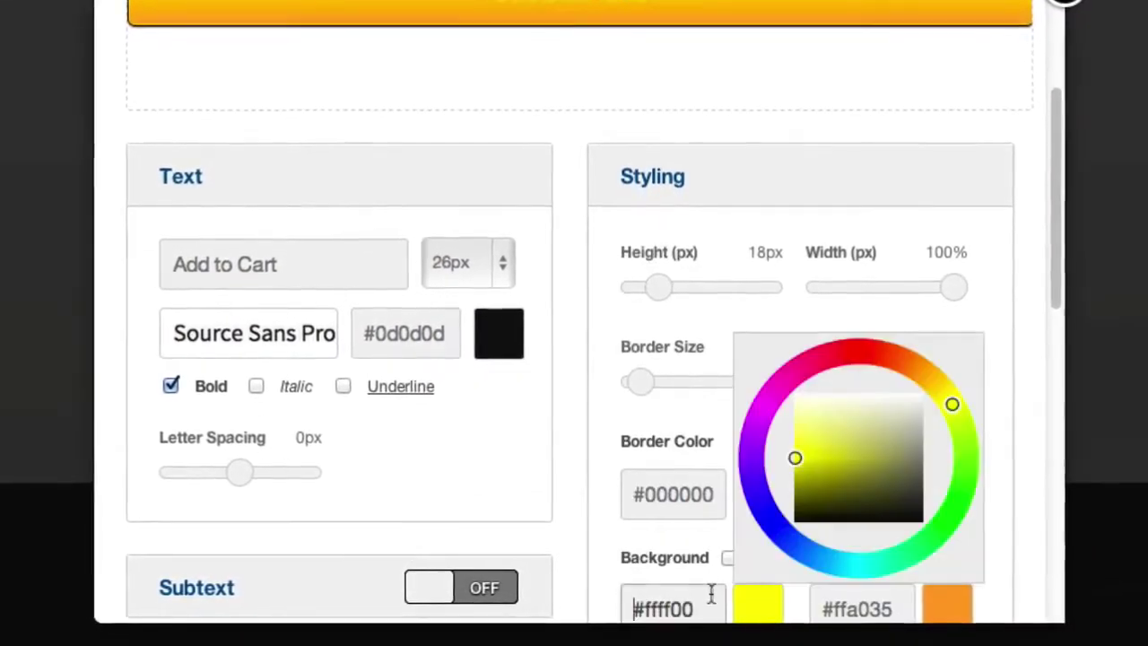
{"action": "left_click", "coordinate": [902, 359]}
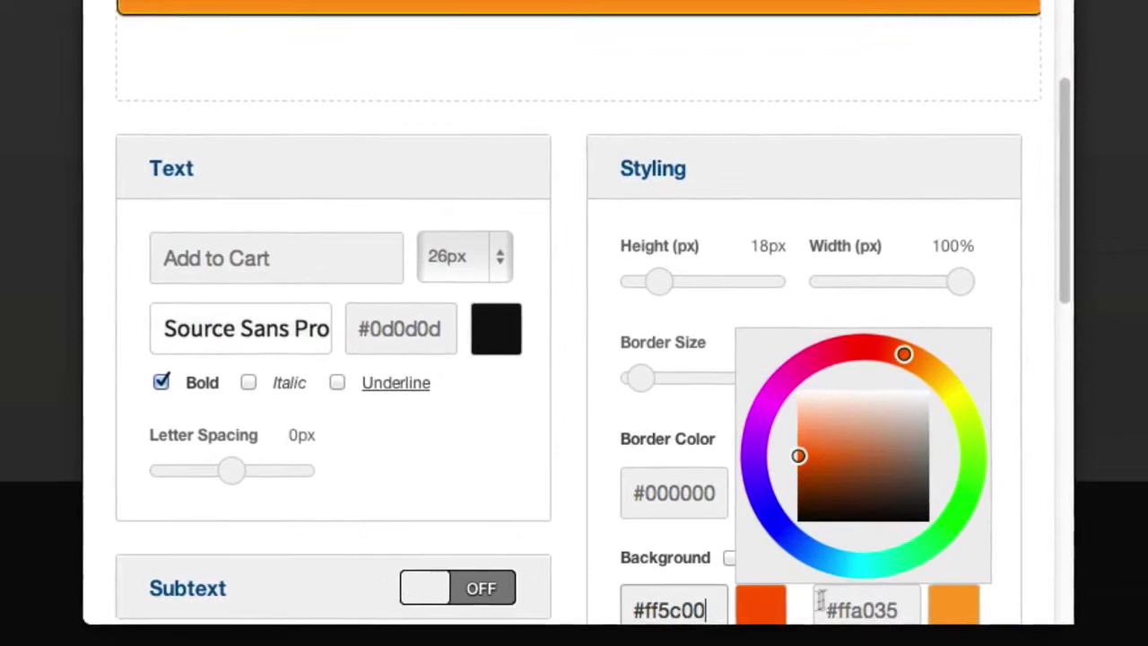
{"action": "left_click", "coordinate": [917, 610]}
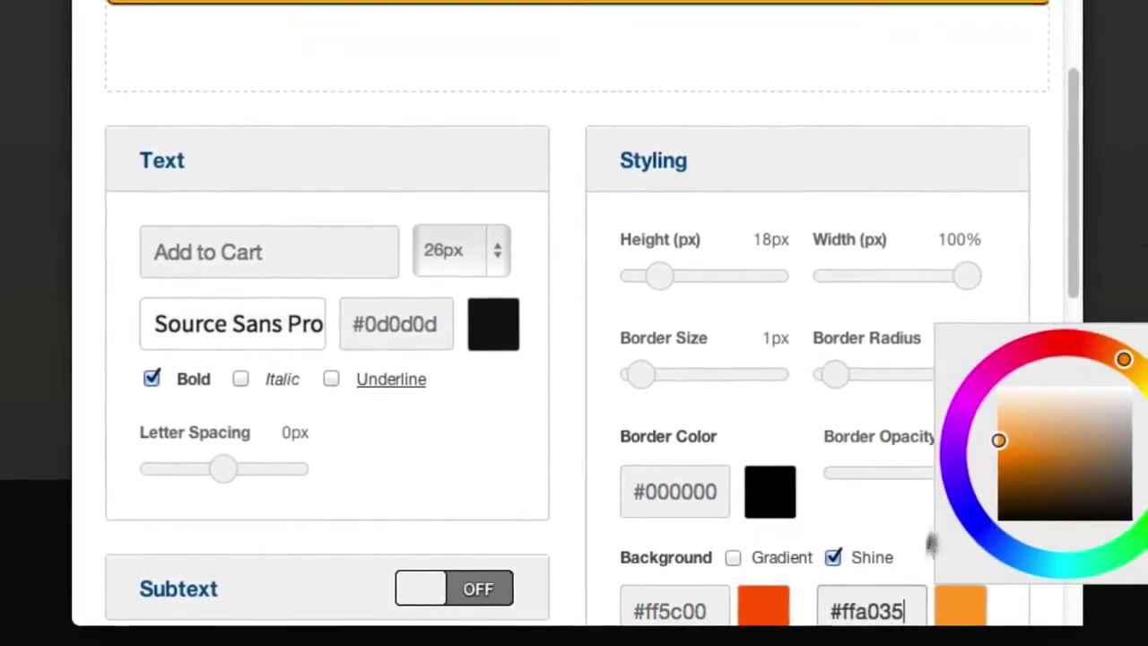
{"action": "left_click_drag", "start_coordinate": [1057, 418], "coordinate": [1143, 422]}
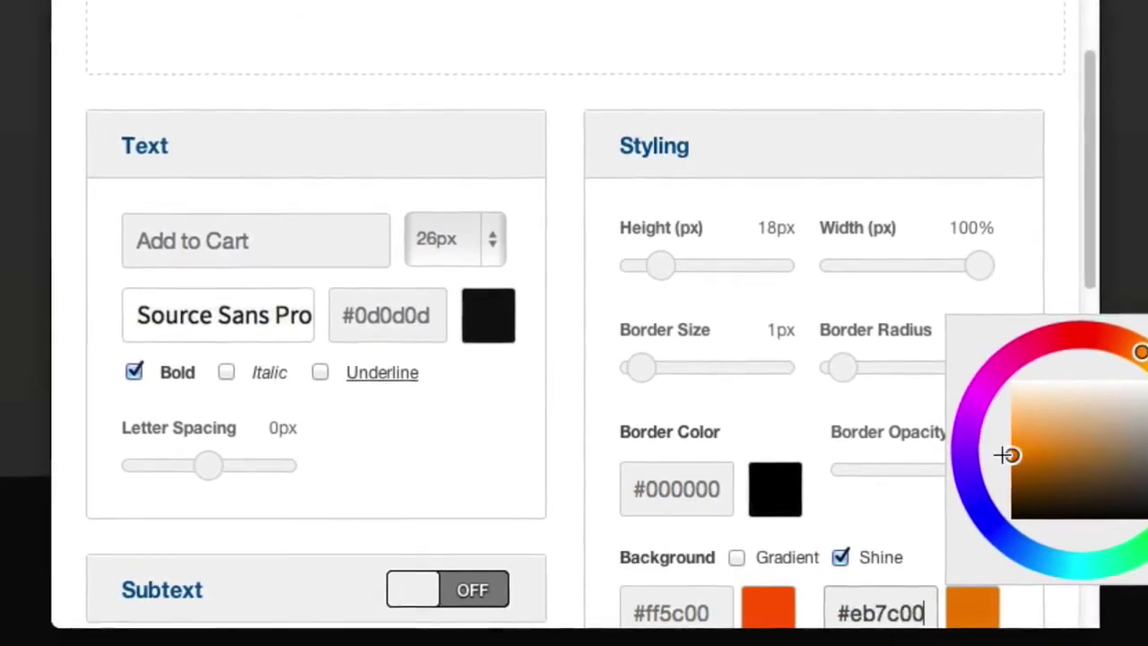
{"action": "scroll", "coordinate": [888, 193], "scroll_direction": "up", "scroll_amount": 3}
{"action": "scroll", "coordinate": [894, 210], "scroll_direction": "down", "scroll_amount": 3}
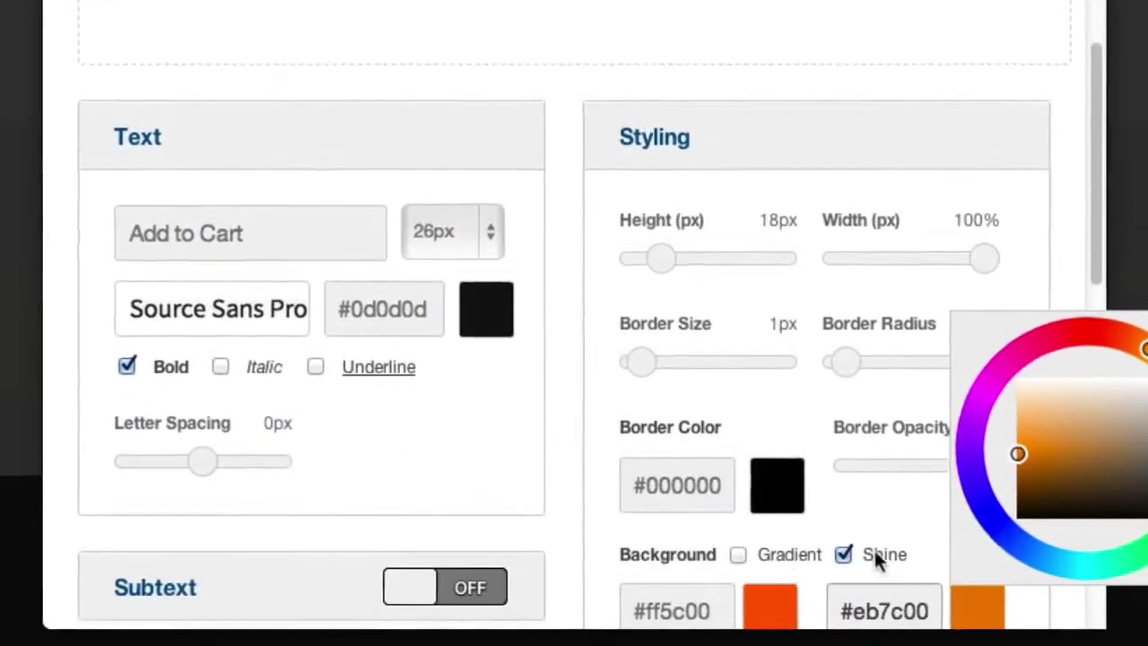
{"action": "left_click", "coordinate": [848, 545]}
Step: Set the button text colour to white #ffffff
{"action": "left_click", "coordinate": [844, 554]}
{"action": "scroll", "coordinate": [853, 359], "scroll_direction": "up", "scroll_amount": 3}
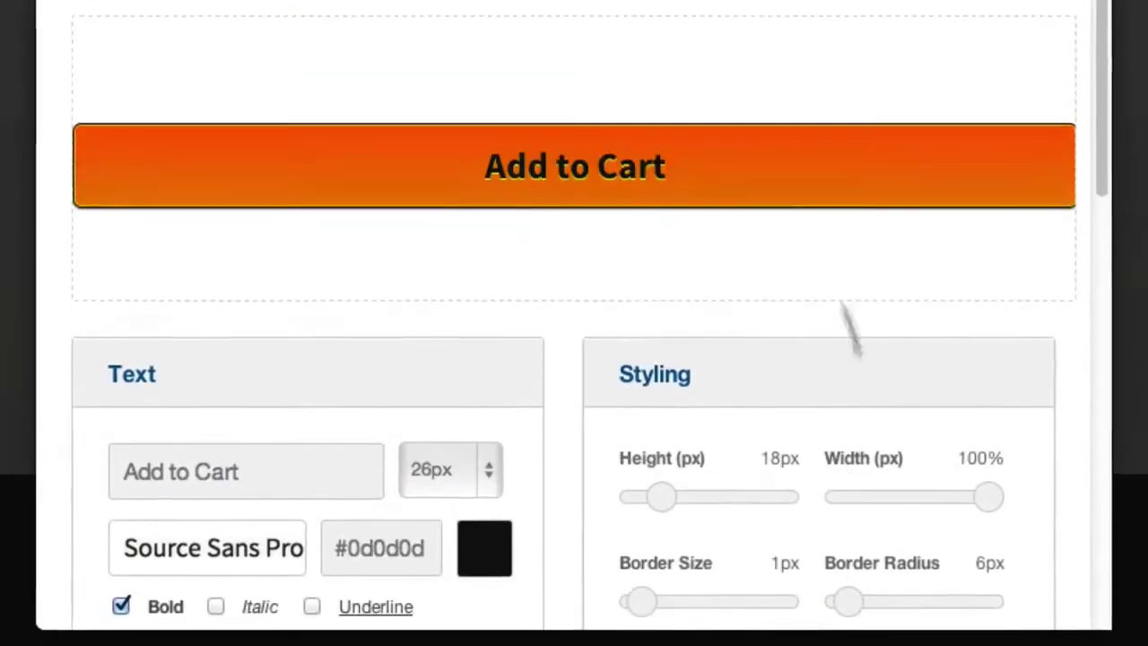
{"action": "scroll", "coordinate": [849, 260], "scroll_direction": "down", "scroll_amount": 3}
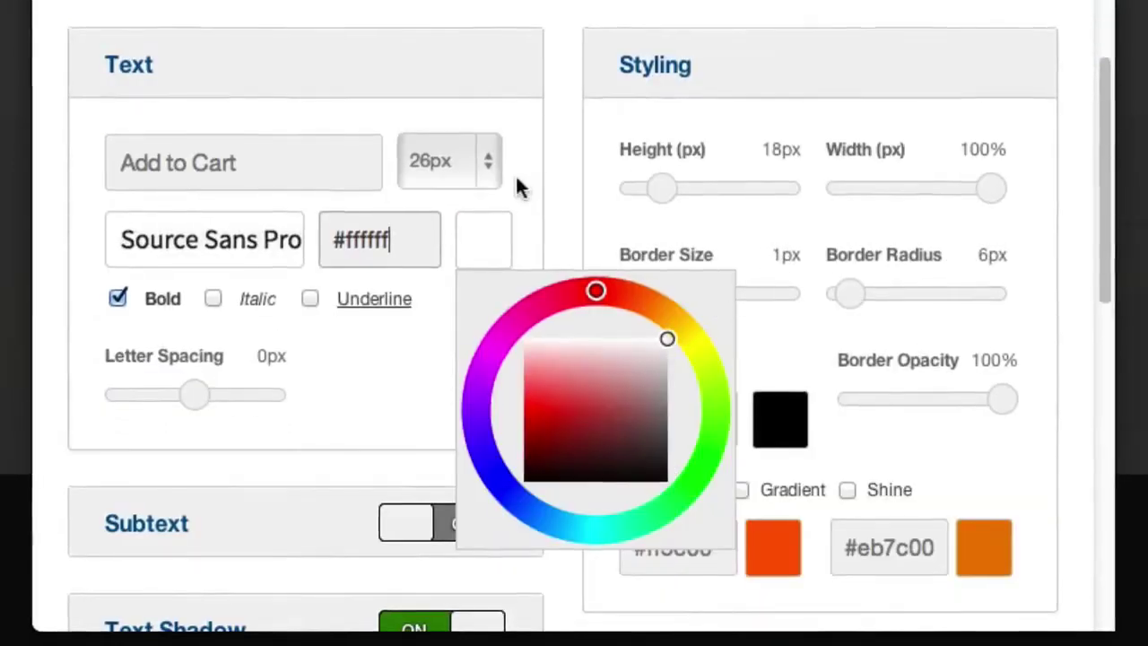
{"action": "left_click", "coordinate": [604, 211]}
Step: Set the Text Shadow colour to #171717
{"action": "scroll", "coordinate": [603, 208], "scroll_direction": "up", "scroll_amount": 3}
{"action": "scroll", "coordinate": [603, 210], "scroll_direction": "down", "scroll_amount": 4}
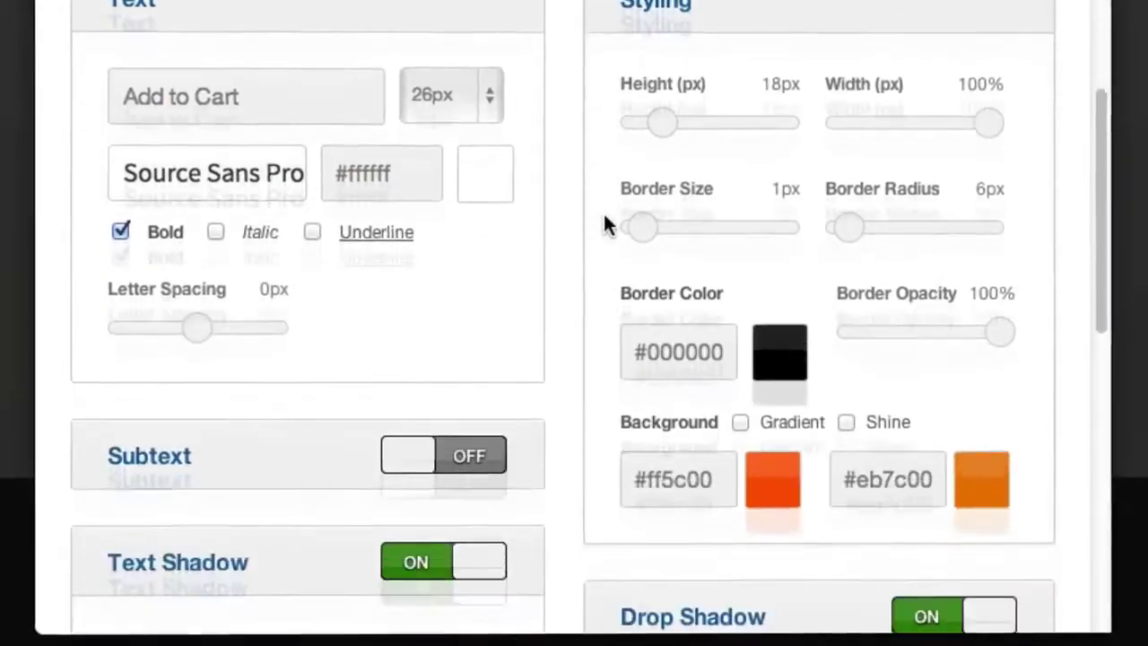
{"action": "scroll", "coordinate": [604, 215], "scroll_direction": "down", "scroll_amount": 3}
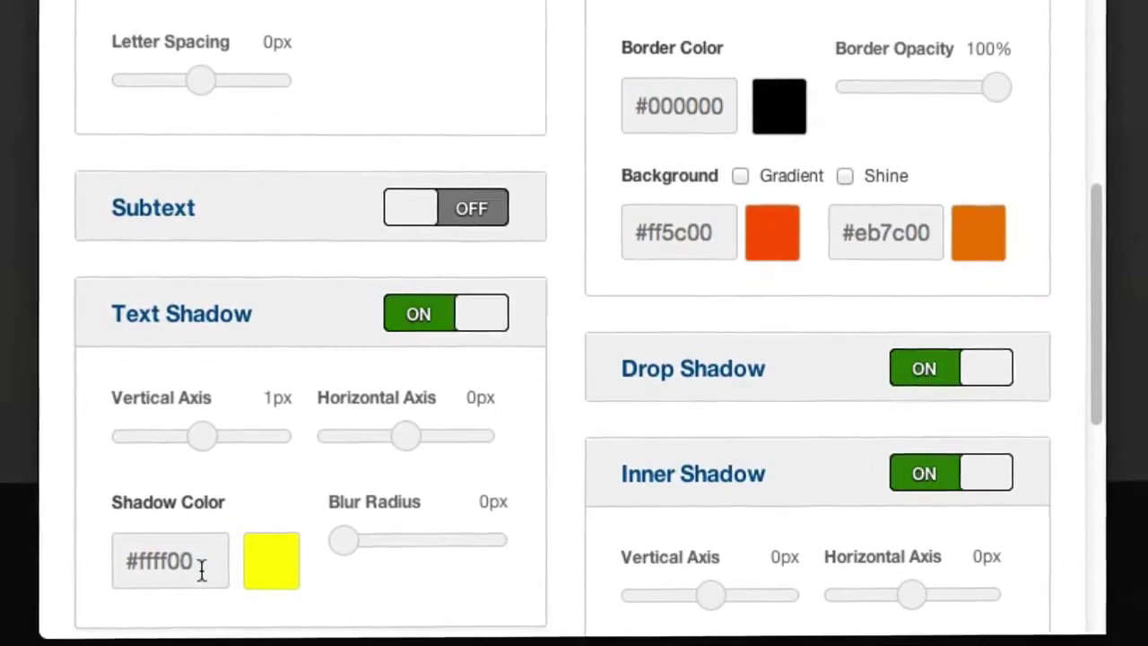
{"action": "left_click", "coordinate": [202, 571]}
{"action": "left_click_drag", "start_coordinate": [385, 632], "coordinate": [358, 642]}
{"action": "left_click", "coordinate": [606, 368]}
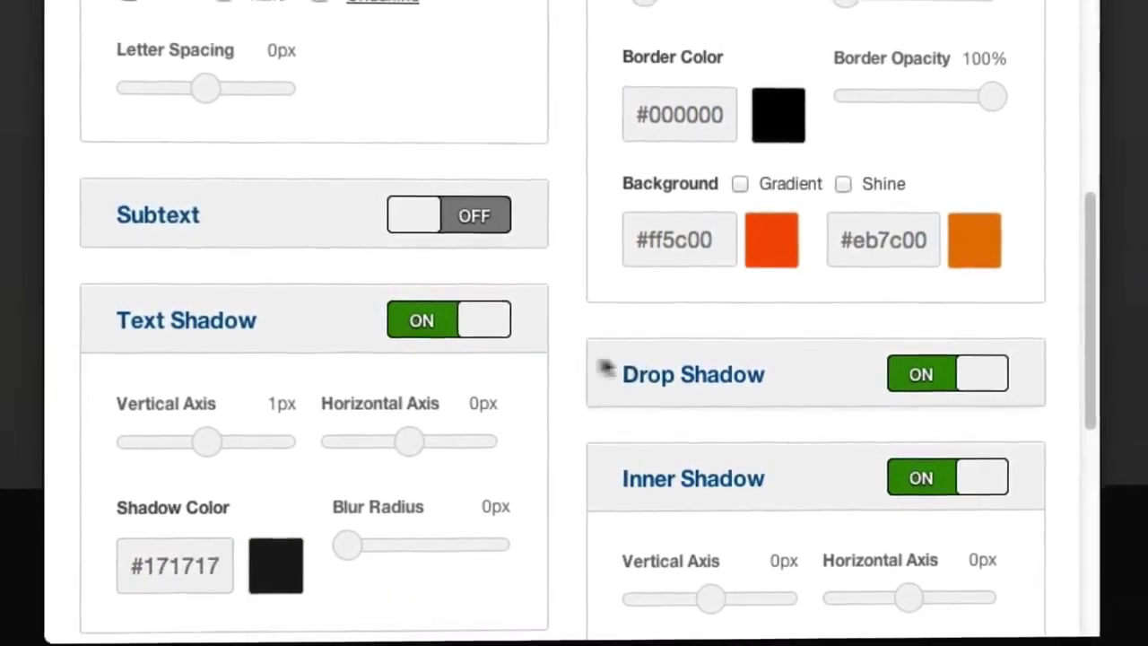
Step: Reduce the button's Border Size to 0px
{"action": "scroll", "coordinate": [562, 342], "scroll_direction": "up", "scroll_amount": 5}
{"action": "scroll", "coordinate": [563, 343], "scroll_direction": "down", "scroll_amount": 2}
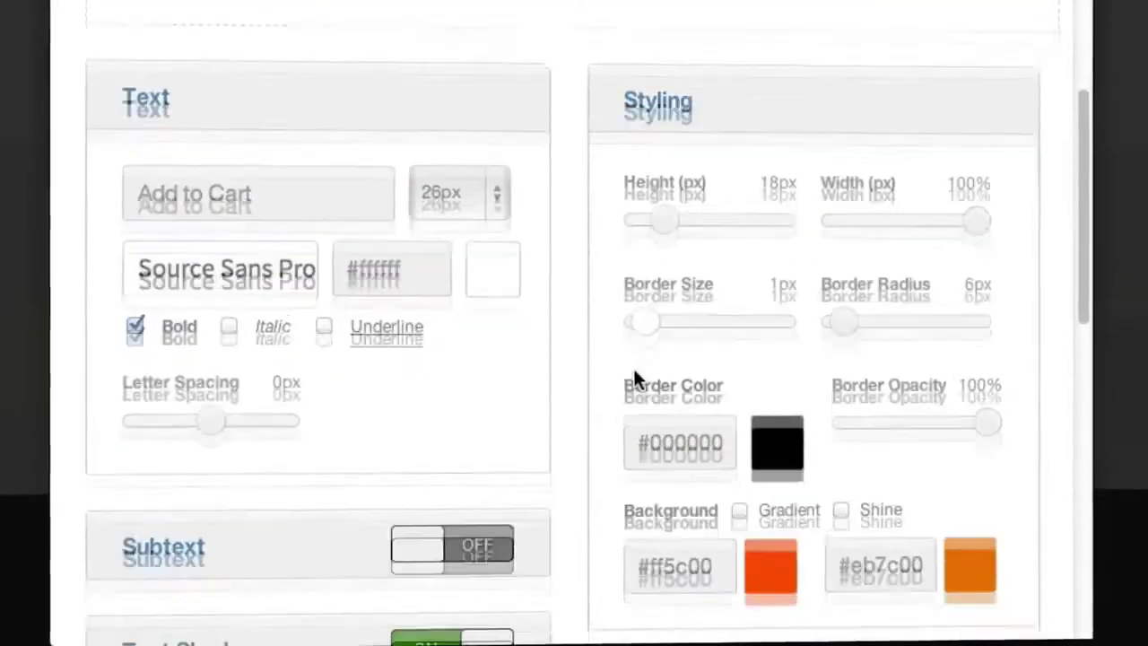
{"action": "scroll", "coordinate": [633, 376], "scroll_direction": "down", "scroll_amount": 3}
{"action": "scroll", "coordinate": [885, 500], "scroll_direction": "up", "scroll_amount": 5}
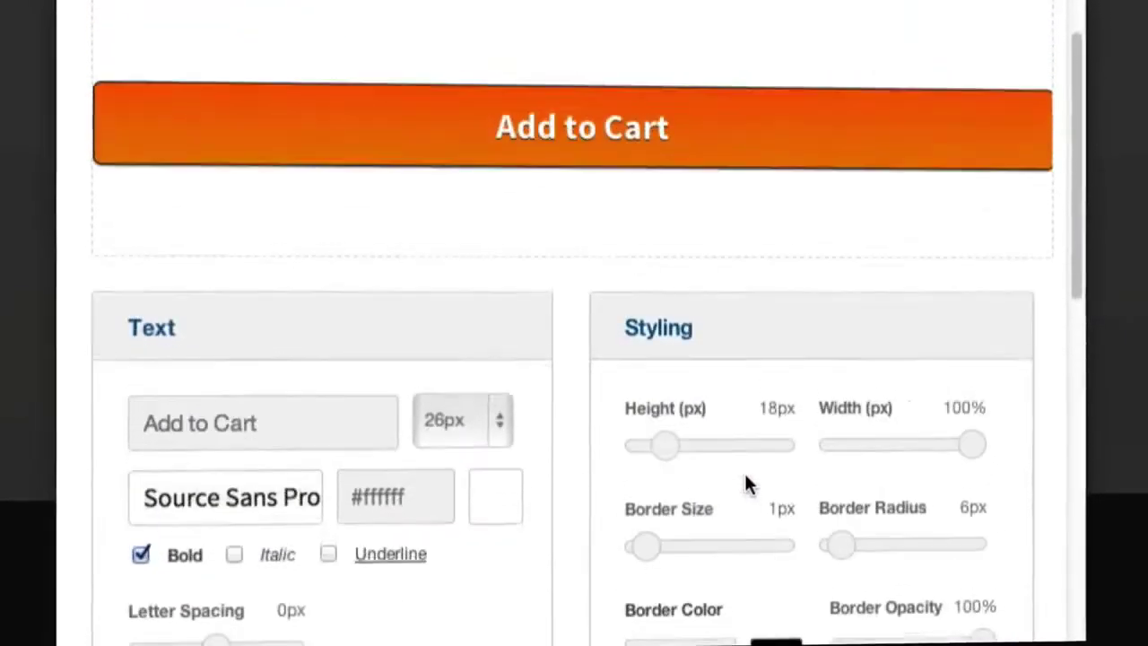
{"action": "scroll", "coordinate": [738, 479], "scroll_direction": "down", "scroll_amount": 3}
{"action": "left_click_drag", "start_coordinate": [640, 431], "coordinate": [638, 439]}
{"action": "scroll", "coordinate": [697, 430], "scroll_direction": "up", "scroll_amount": 3}
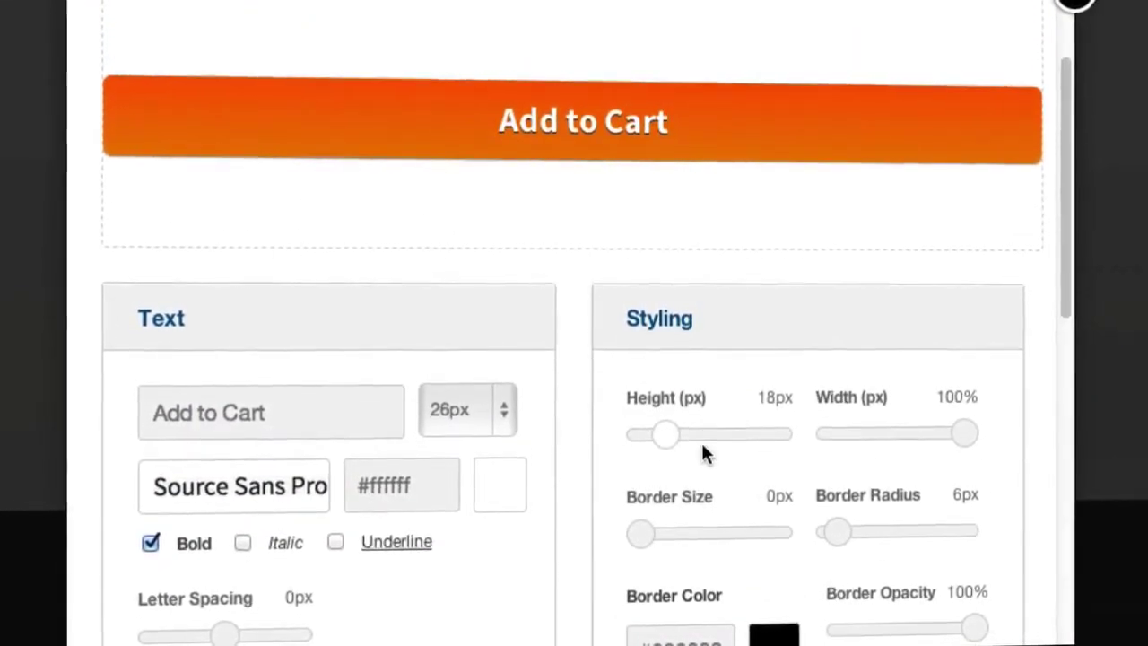
{"action": "scroll", "coordinate": [669, 408], "scroll_direction": "down", "scroll_amount": 2}
{"action": "scroll", "coordinate": [606, 383], "scroll_direction": "down", "scroll_amount": 2}
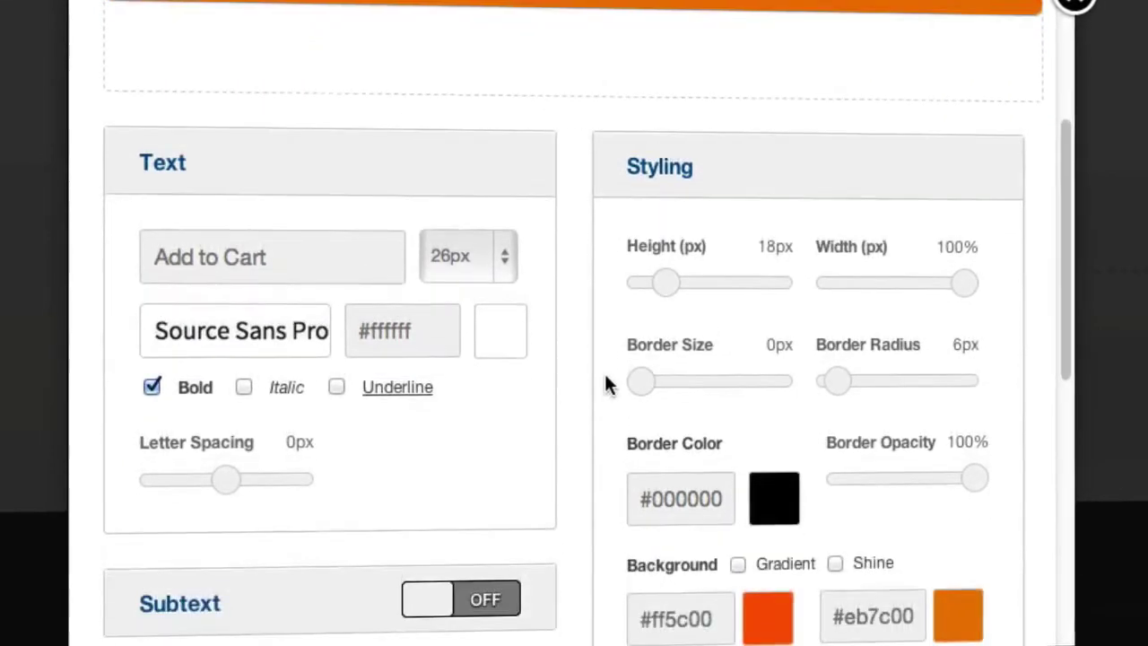
{"action": "scroll", "coordinate": [849, 287], "scroll_direction": "up", "scroll_amount": 6}
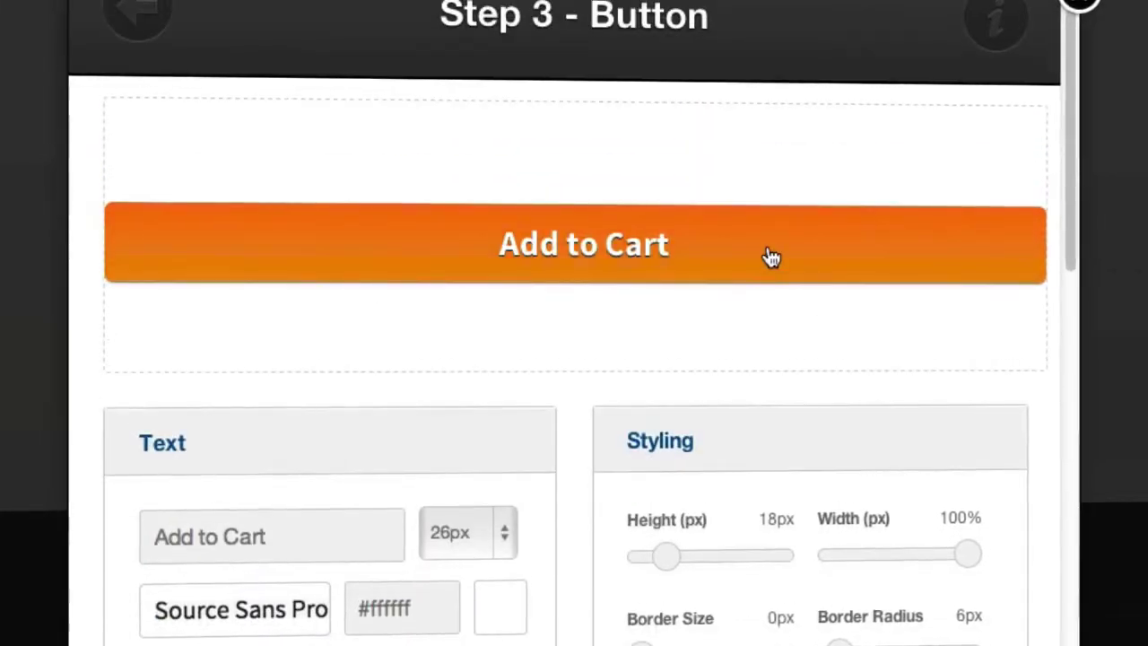
Step: Apply the green Start a Free Trial Today template to the button
{"action": "left_click", "coordinate": [732, 252]}
{"action": "left_click_drag", "start_coordinate": [1002, 123], "coordinate": [935, 482]}
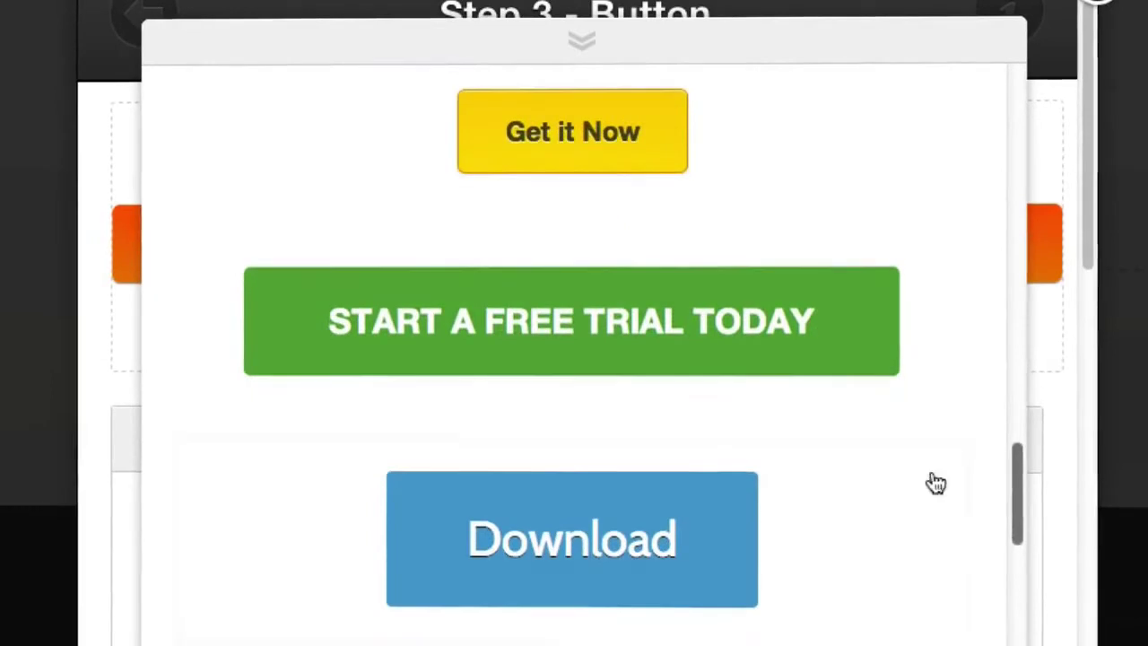
{"action": "left_click", "coordinate": [715, 341]}
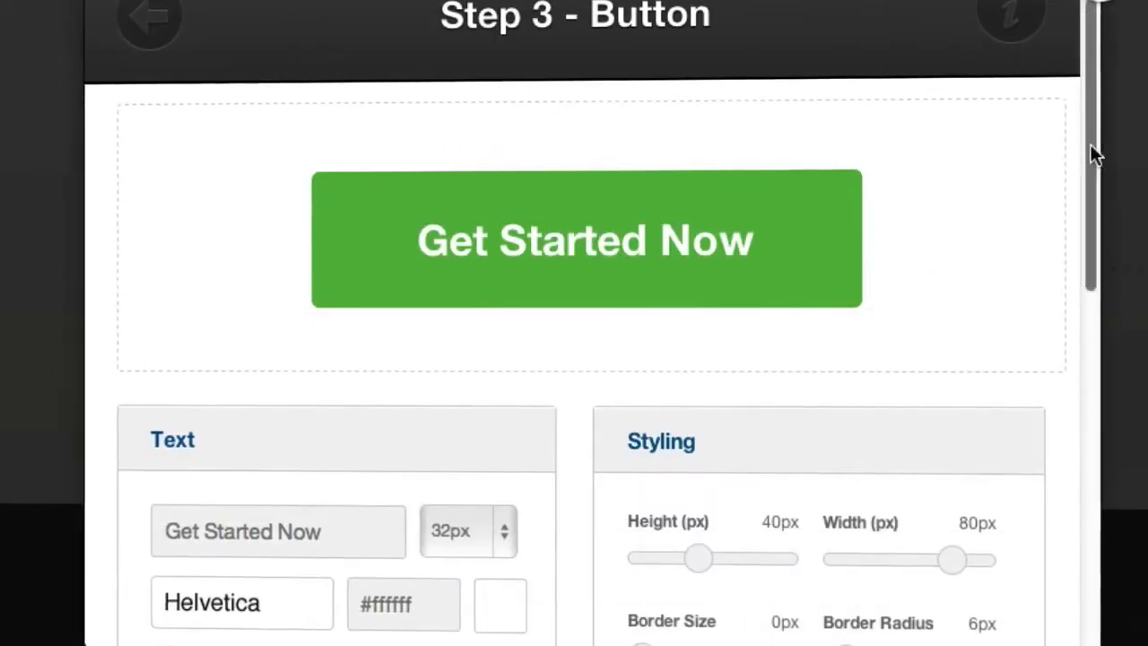
Step: Insert the green Get Started Now button into the sales page section
{"action": "left_click_drag", "start_coordinate": [1091, 152], "coordinate": [1086, 190]}
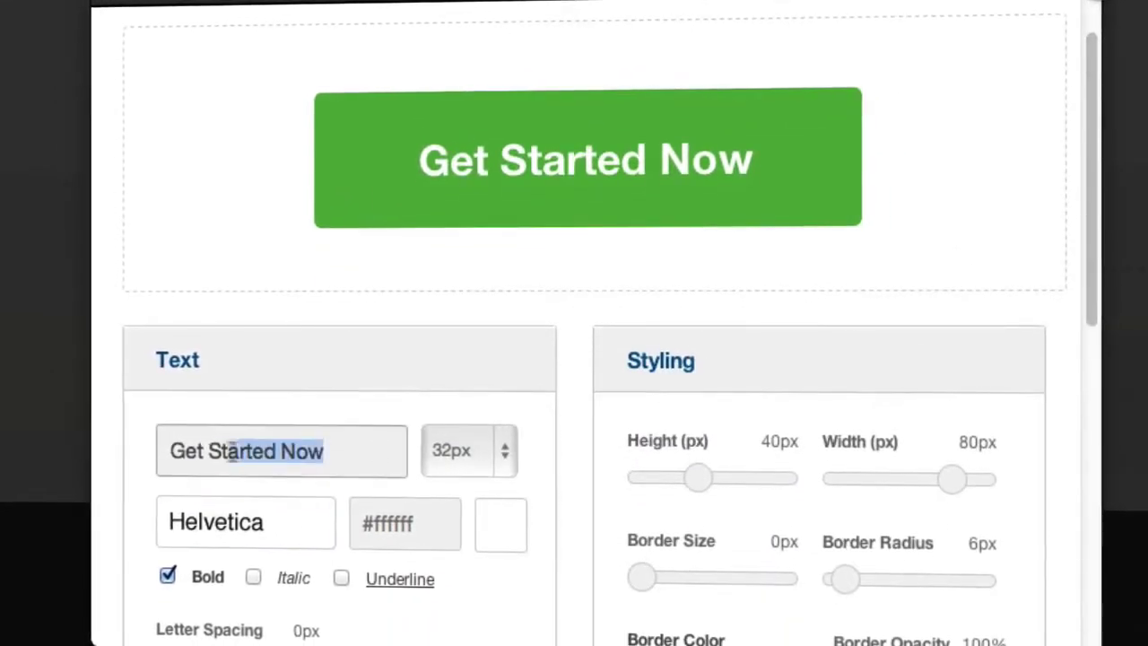
{"action": "scroll", "coordinate": [598, 377], "scroll_direction": "down", "scroll_amount": 1}
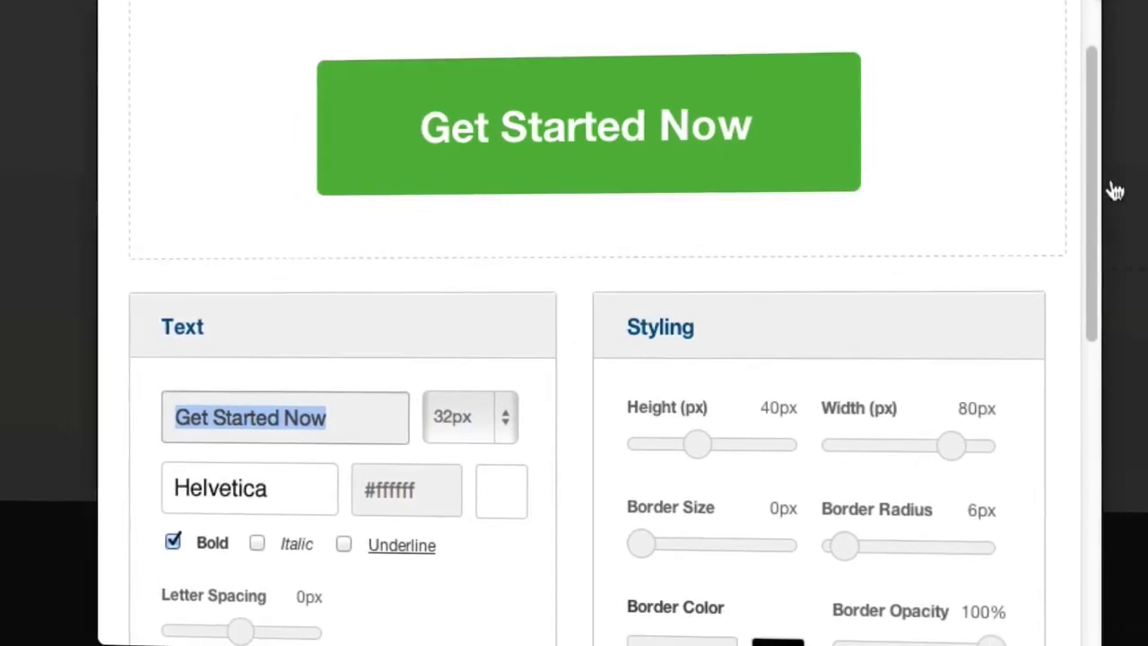
{"action": "scroll", "coordinate": [1083, 186], "scroll_direction": "down", "scroll_amount": 12}
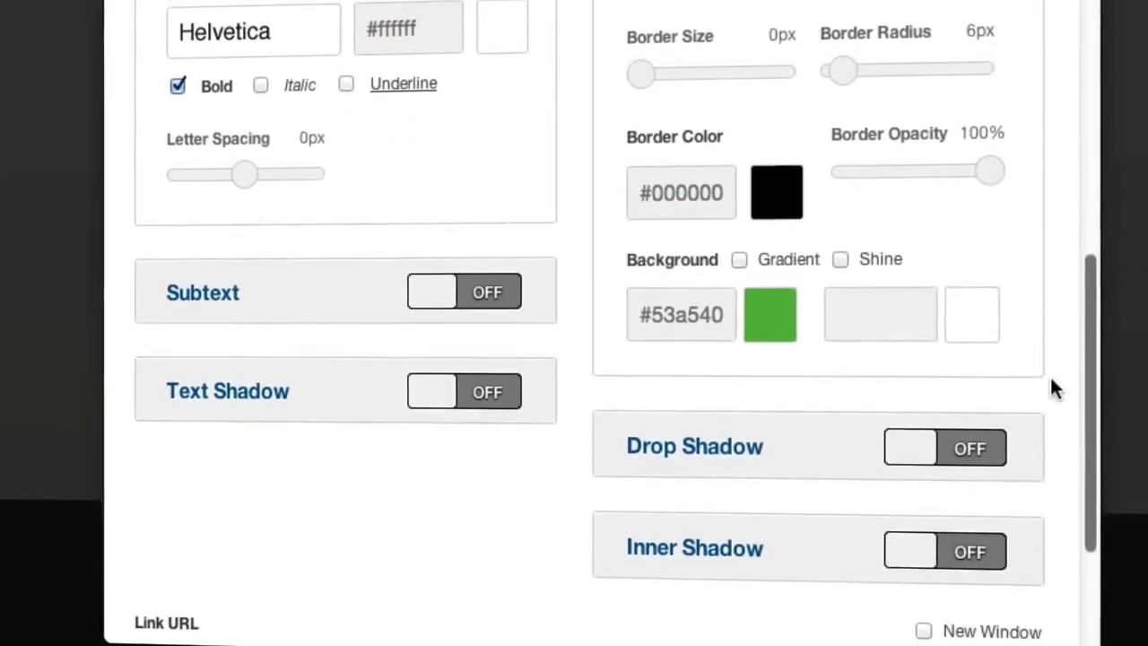
{"action": "scroll", "coordinate": [1052, 379], "scroll_direction": "down", "scroll_amount": 6}
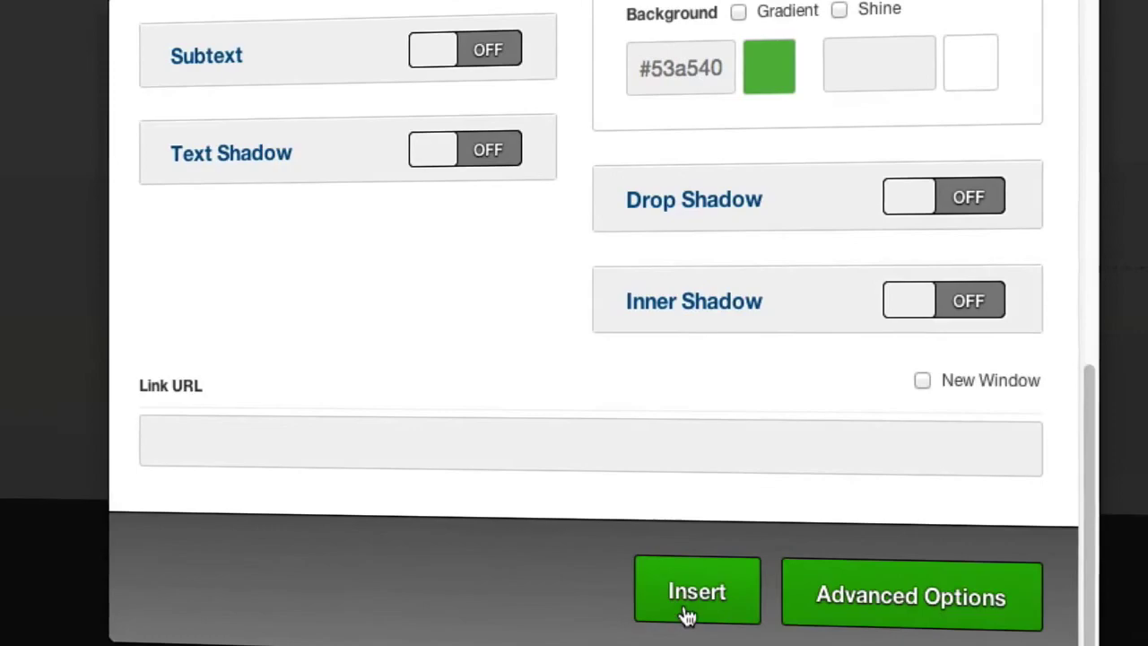
{"action": "left_click", "coordinate": [688, 594]}
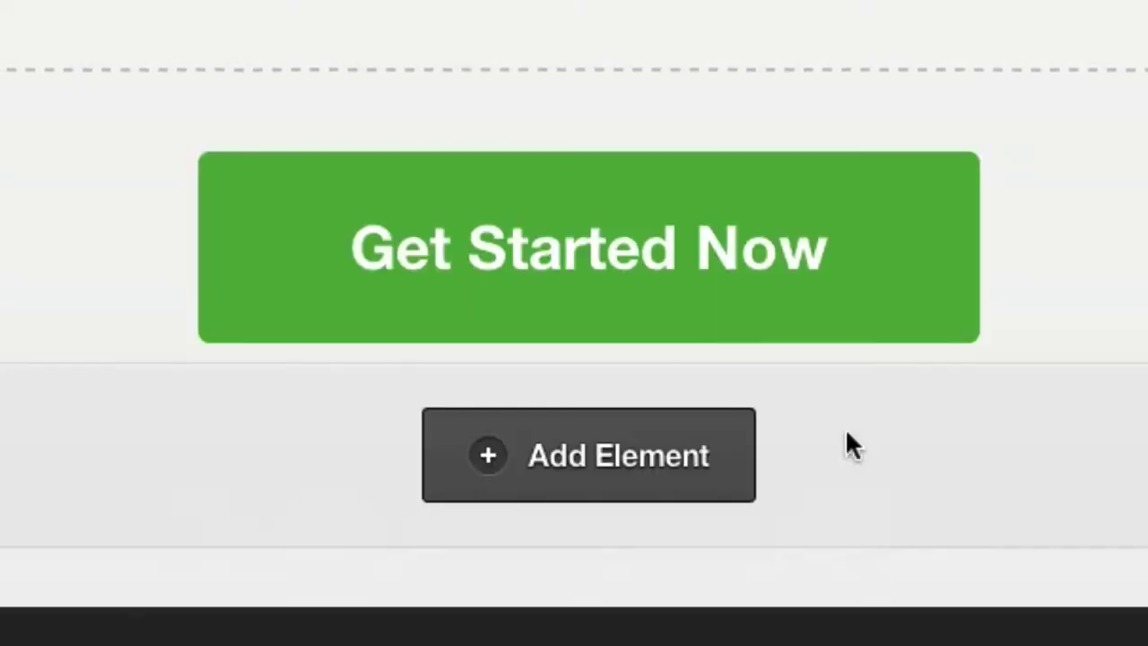